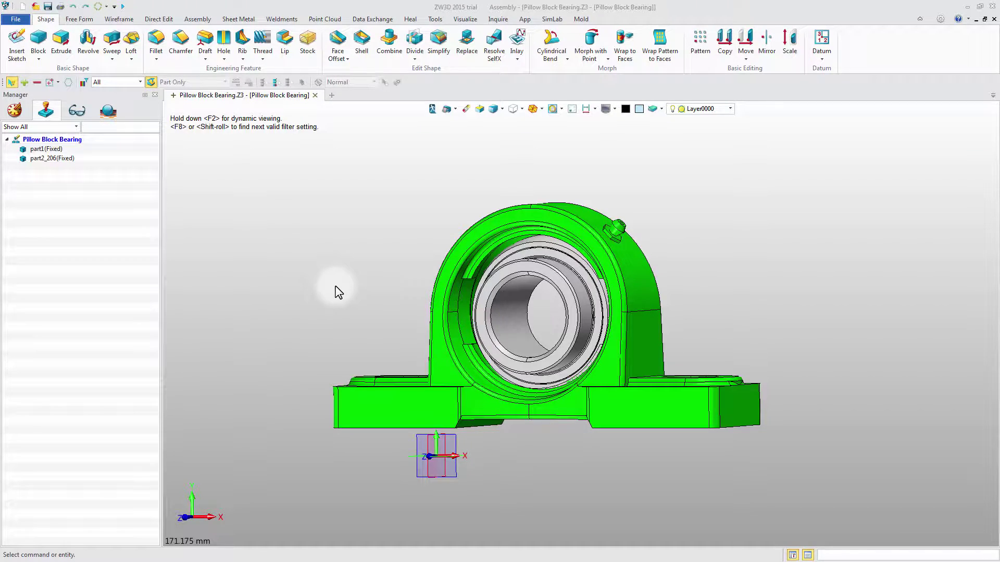
- Orbit the Pillow Block Bearing assembly to an angled view and display the SimLab ribbon tools
mouse_move(336, 291)
middle_down()
mouse_move(261, 296)
mouse_move(347, 289)
middle_up()
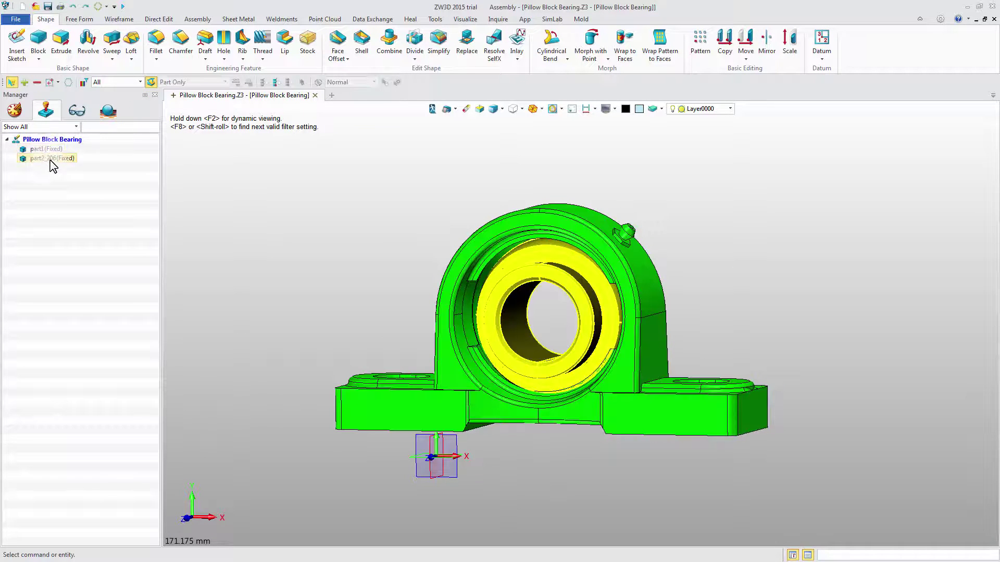
middle_drag(292, 297, 286, 290)
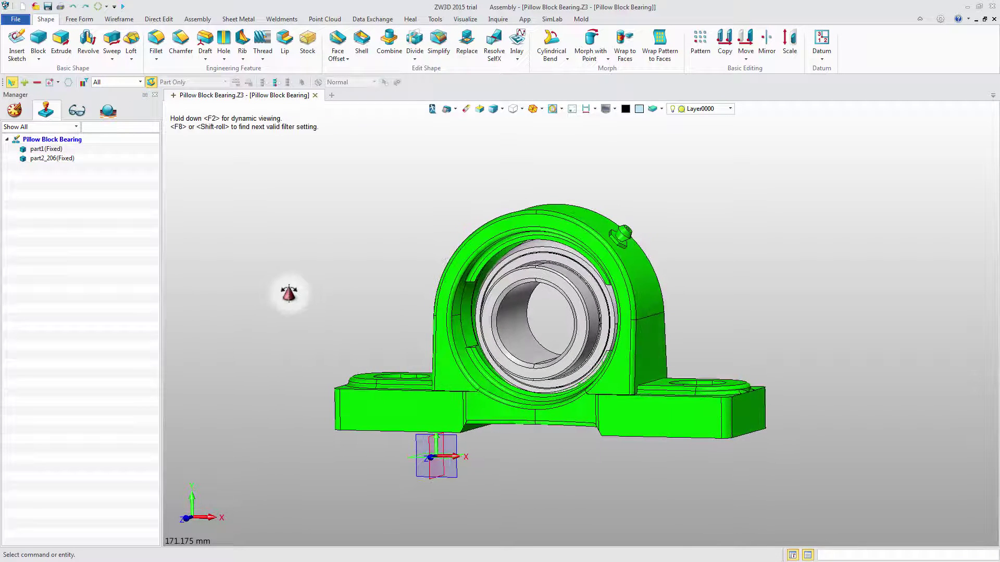
click(552, 19)
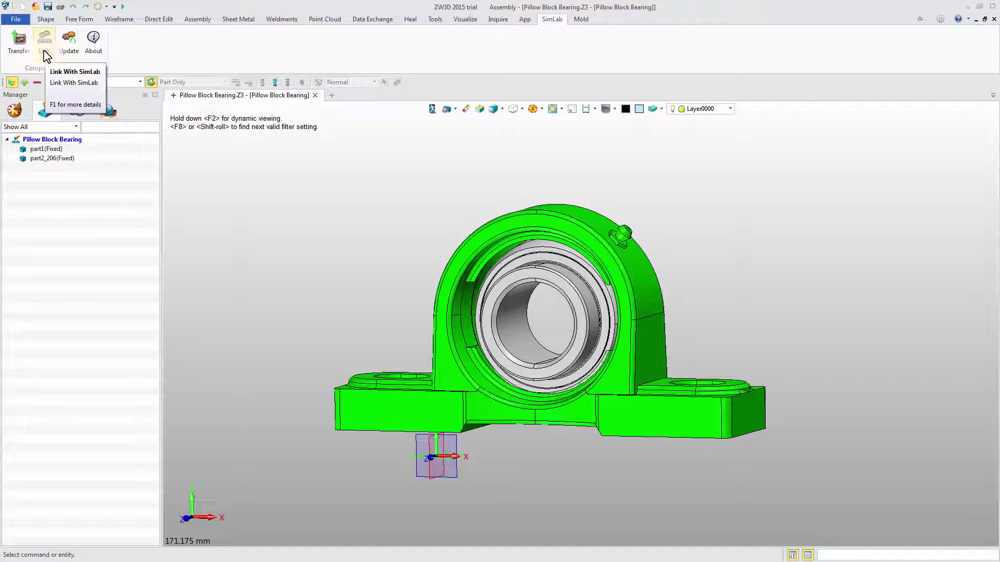
- Link the assembly into Composer's full layout and display a green part's material properties
click(45, 44)
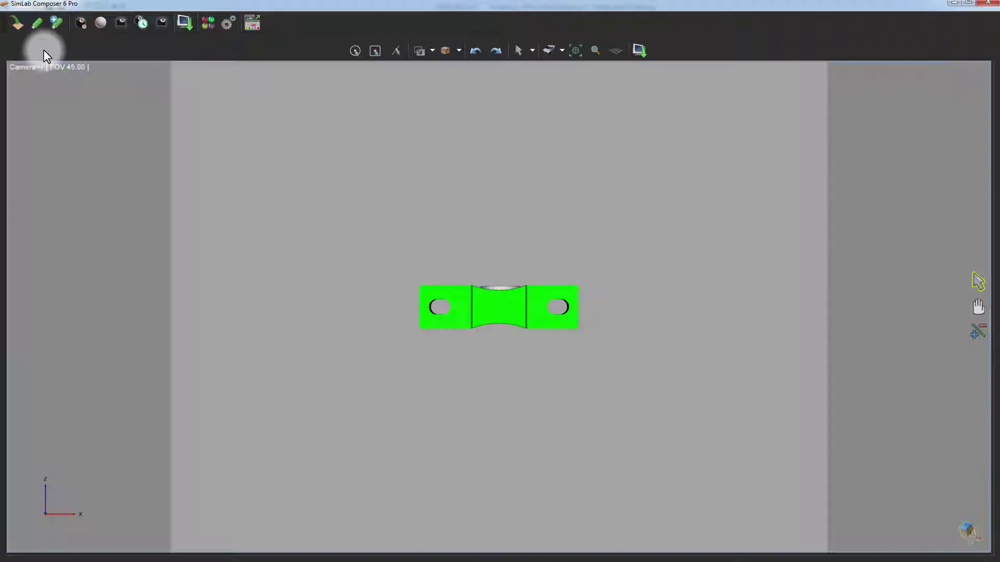
click(252, 23)
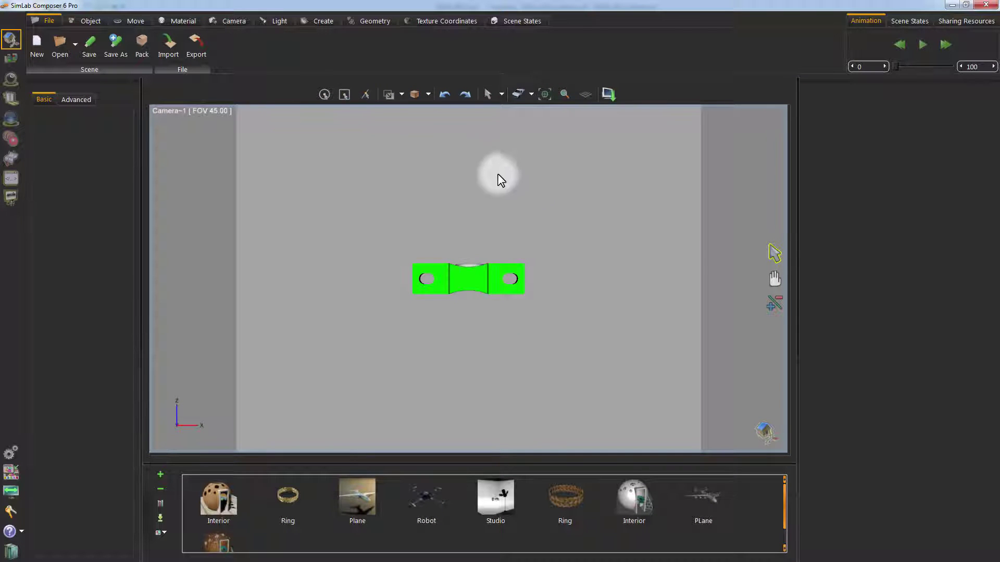
drag(658, 257, 471, 323)
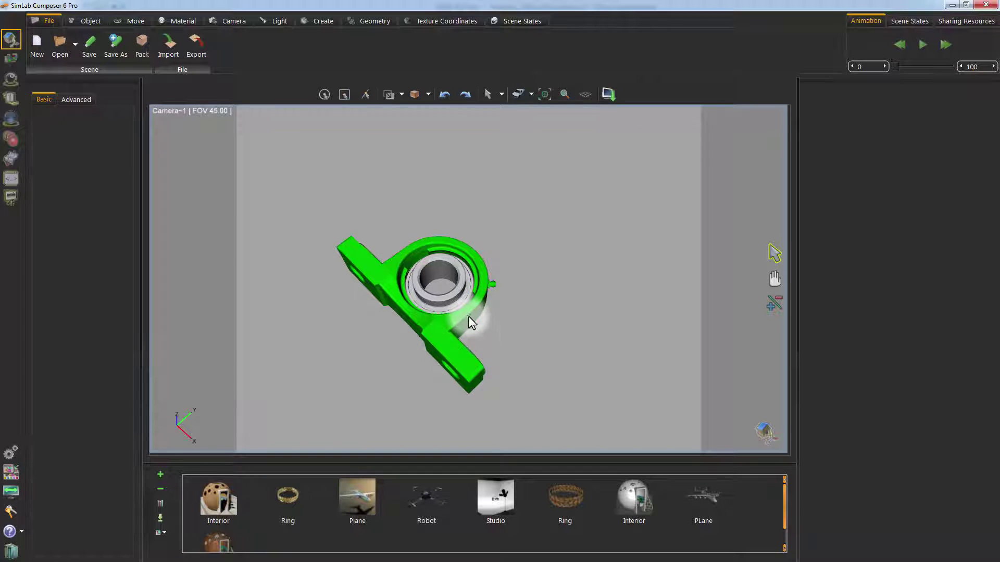
click(468, 317)
click(916, 94)
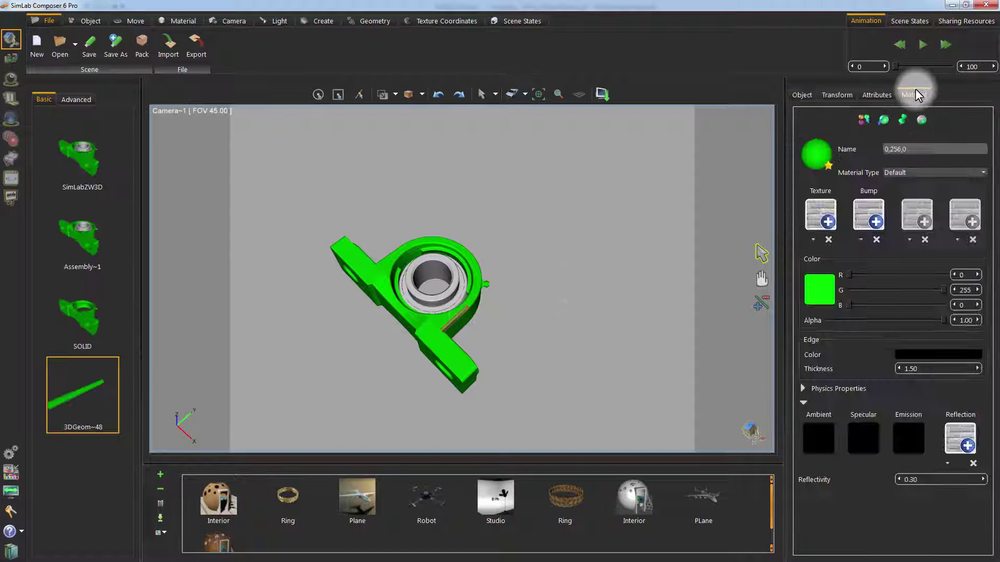
drag(592, 239, 625, 241)
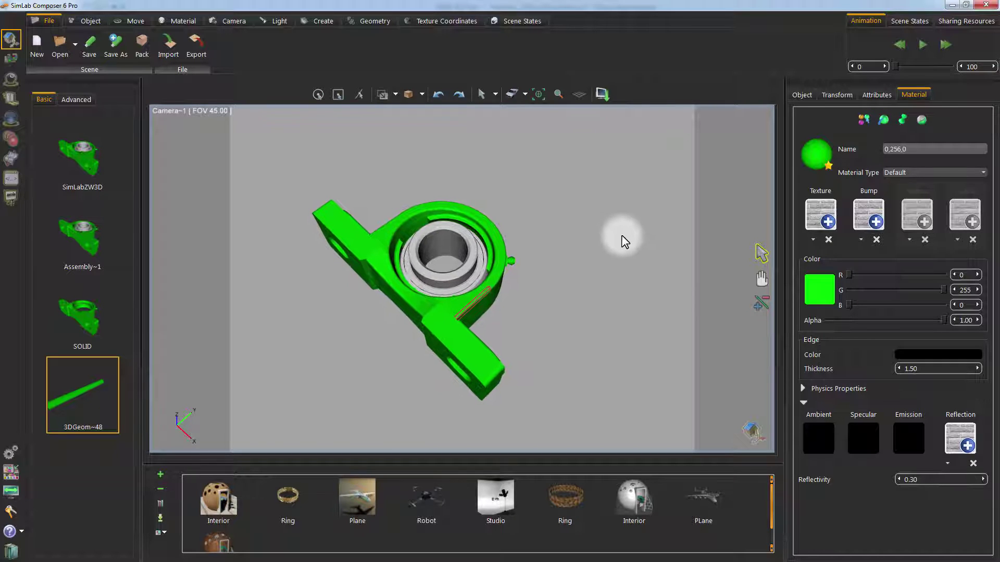
- From the Metals library, drop Blue Anodized on the housing and Chrome on the insert, then review the render
click(192, 22)
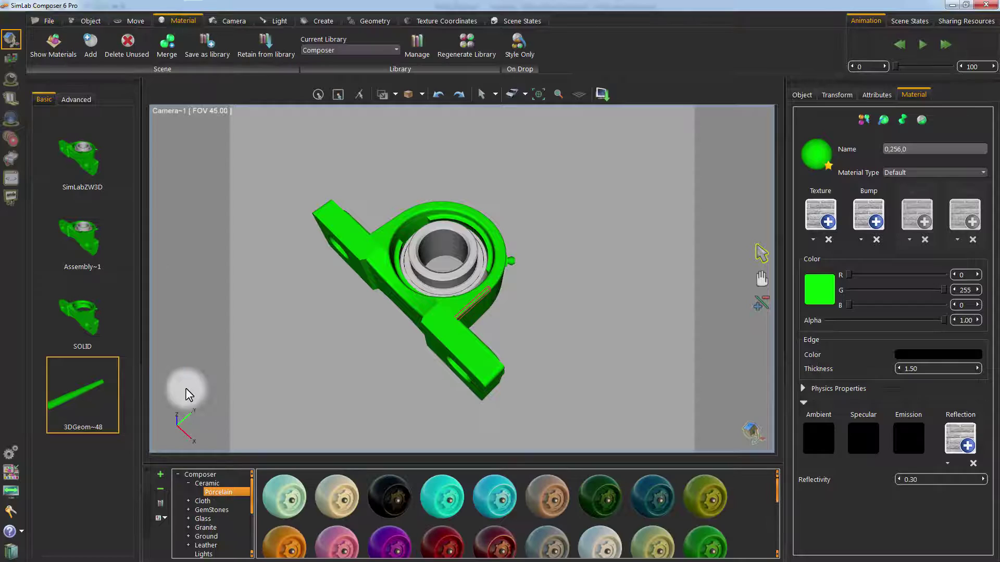
scroll(235, 512, down, 2)
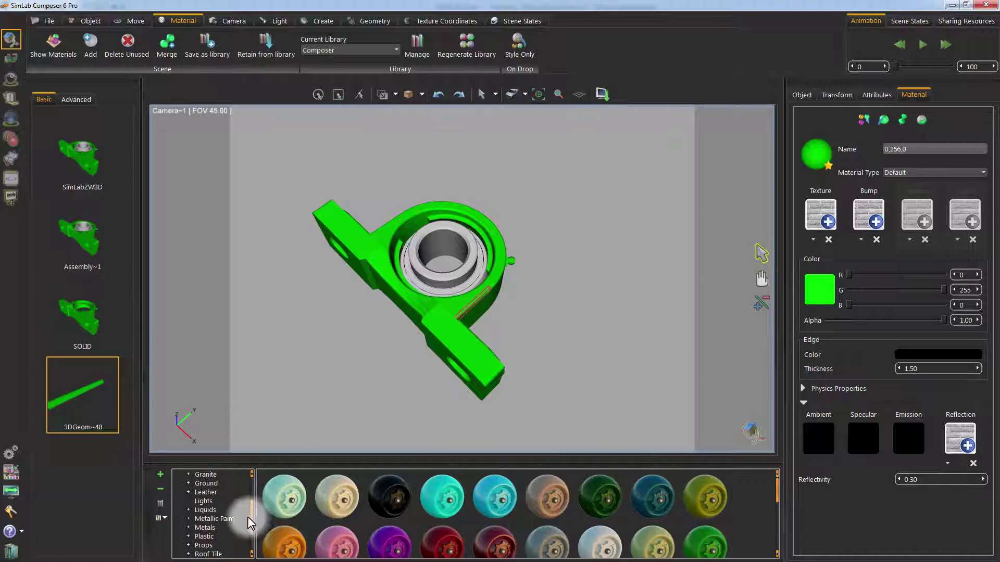
click(206, 528)
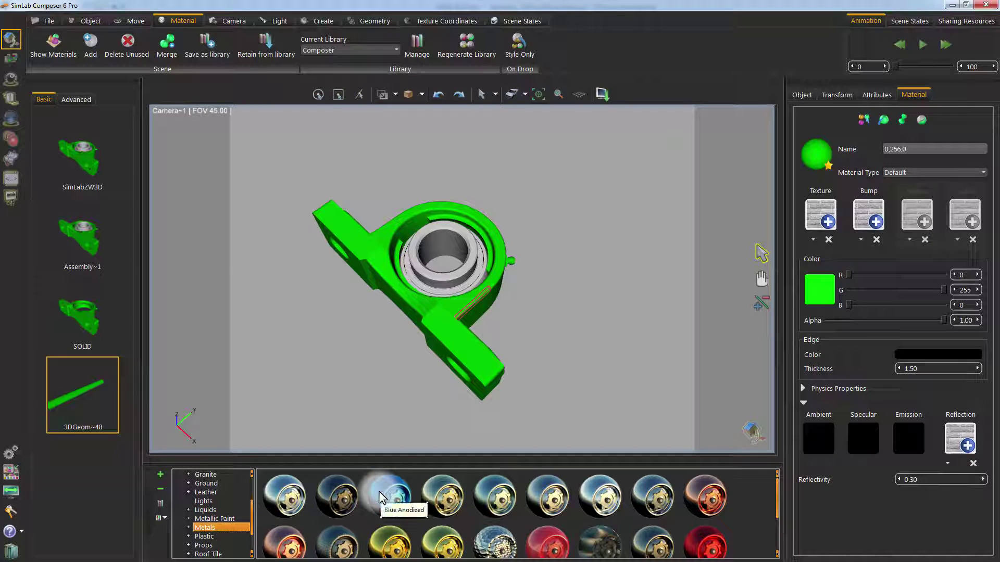
drag(379, 493, 445, 356)
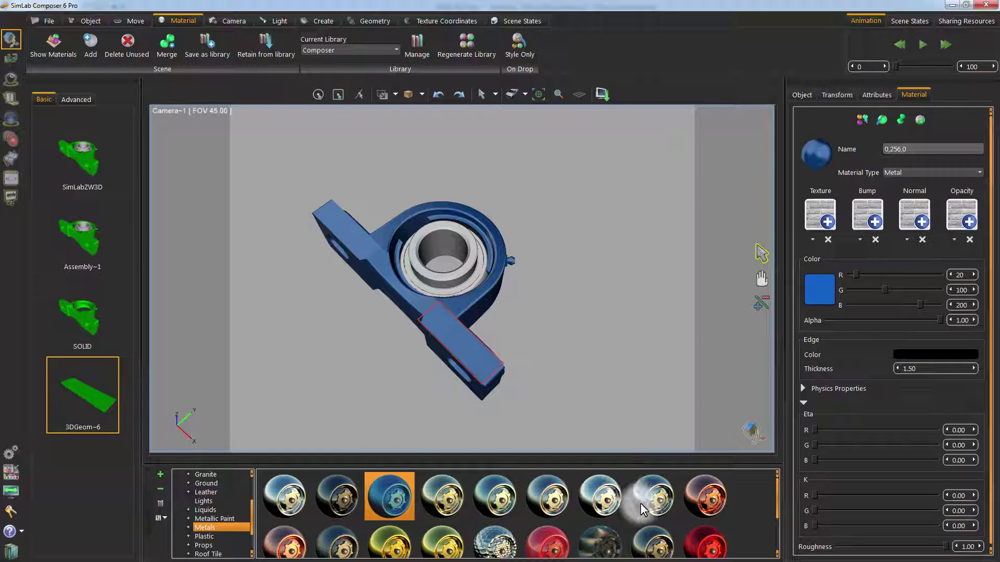
drag(640, 503, 458, 273)
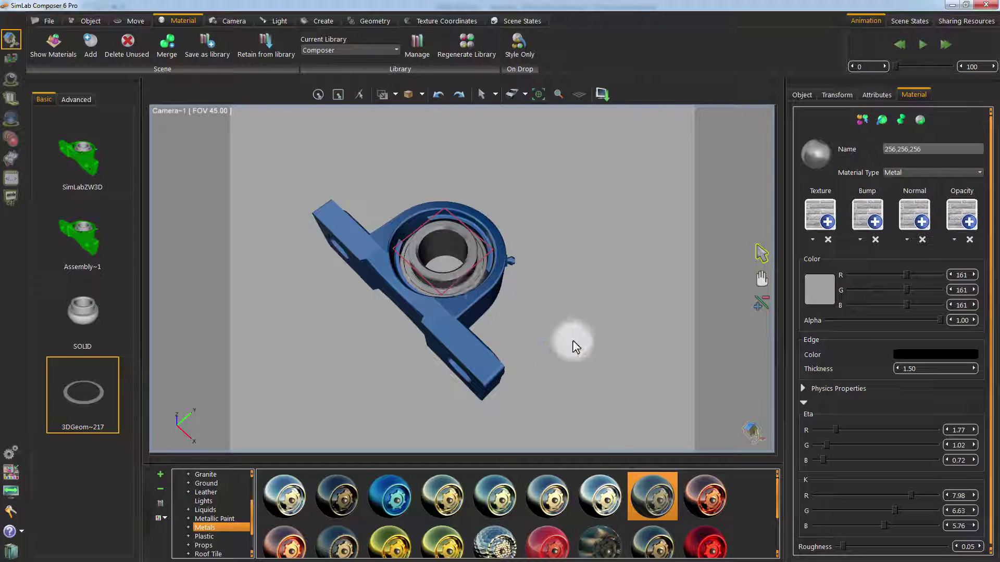
scroll(573, 350, up, 1)
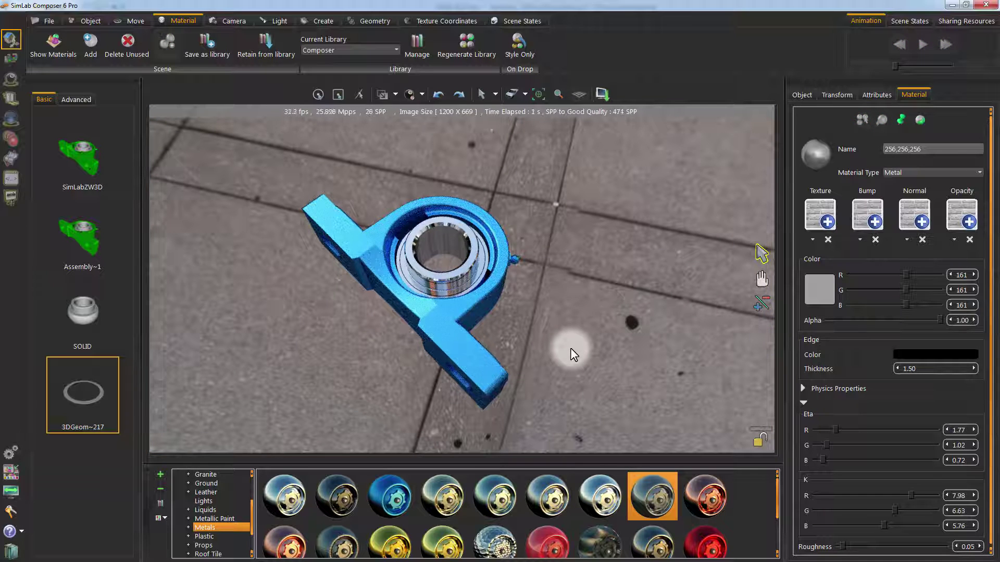
drag(570, 347, 669, 338)
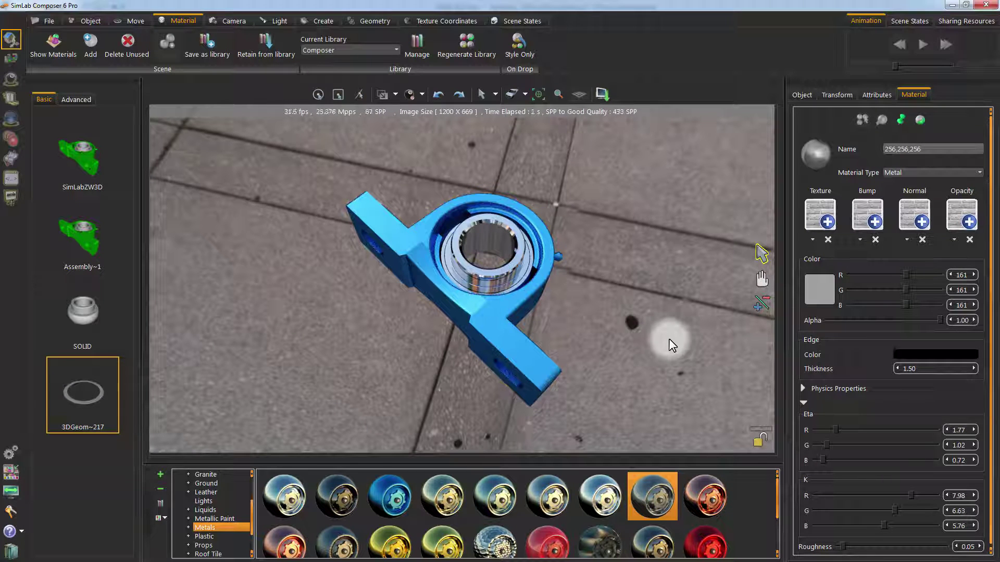
click(409, 94)
- In part1, extrude the left foot's front face from 0 to 40
drag(439, 160, 565, 262)
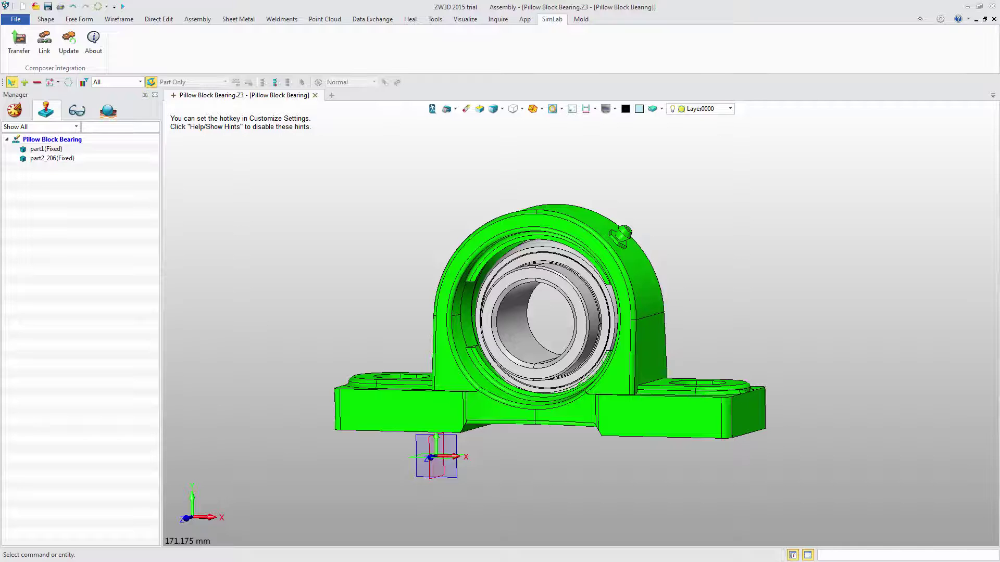
double_click(57, 149)
middle_drag(336, 245, 314, 226)
click(45, 19)
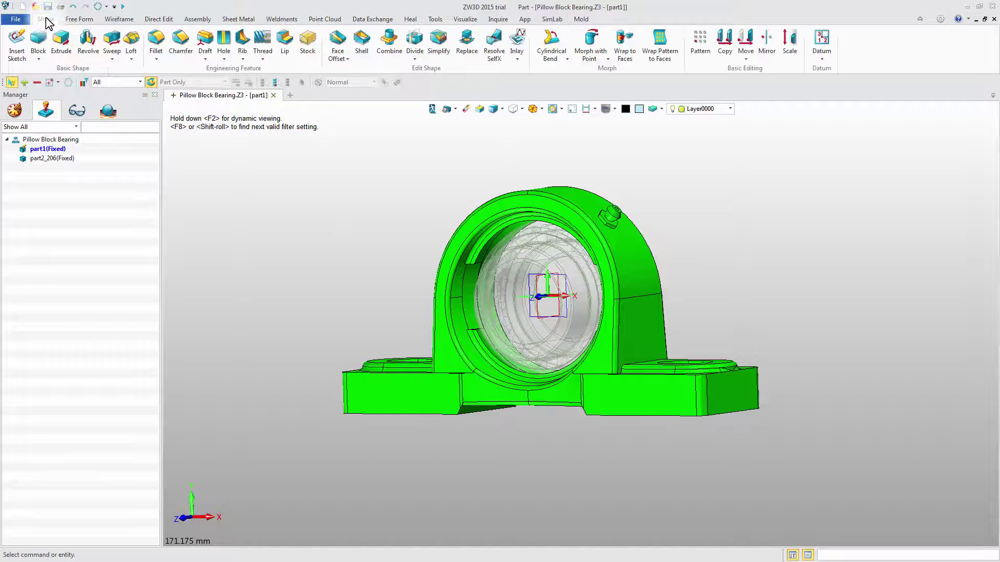
click(61, 39)
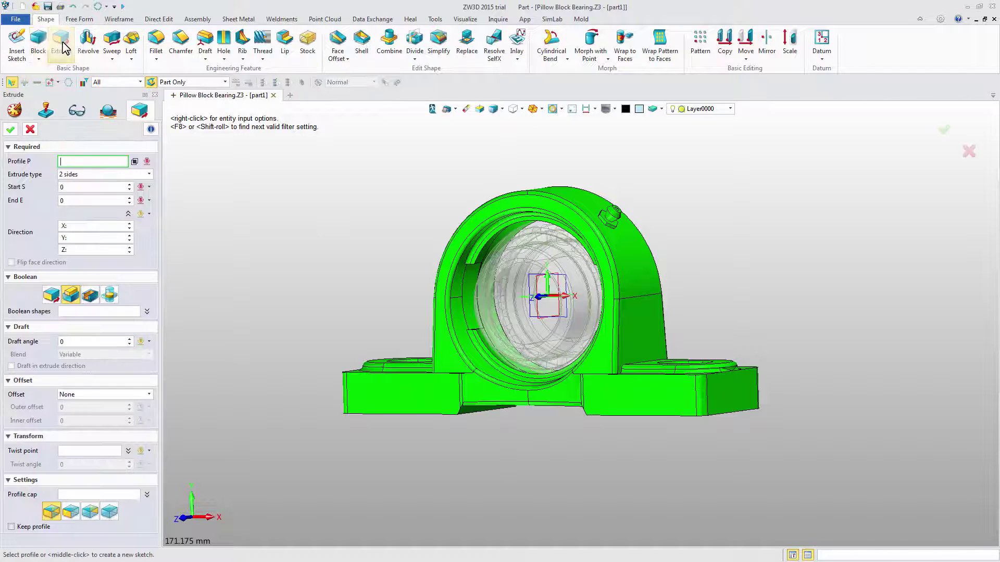
click(412, 397)
click(412, 393)
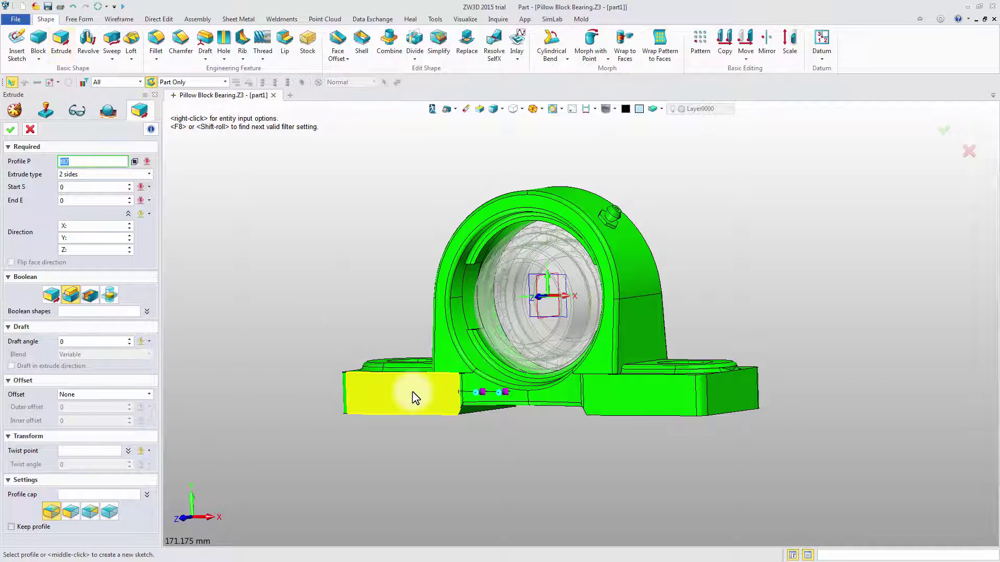
middle_click(415, 398)
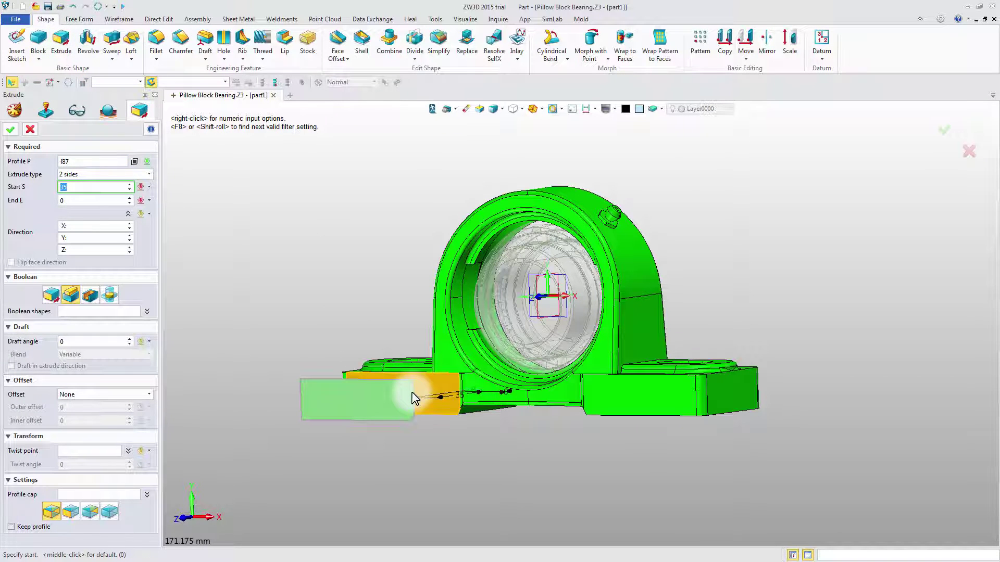
middle_click(414, 397)
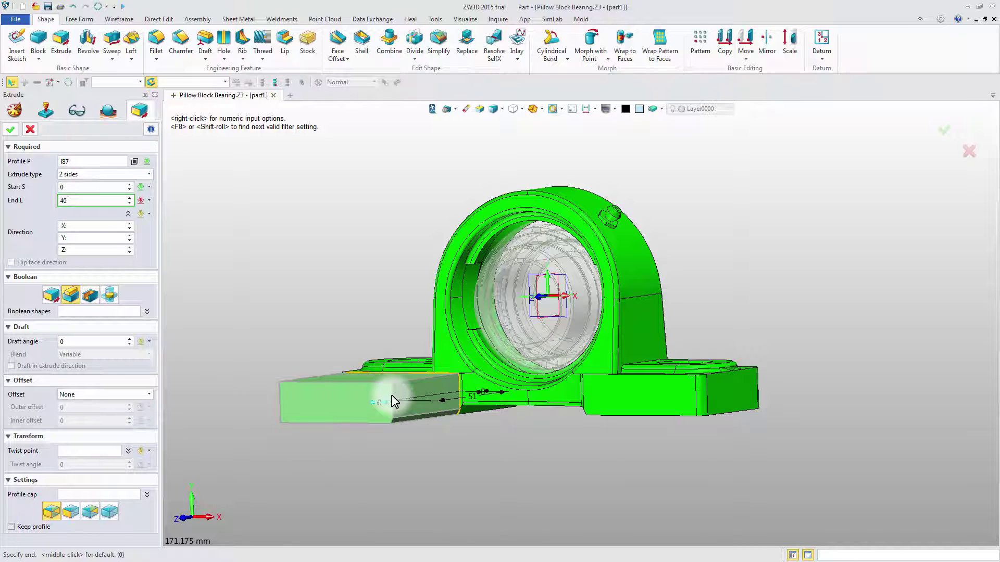
text(40)
key(Return)
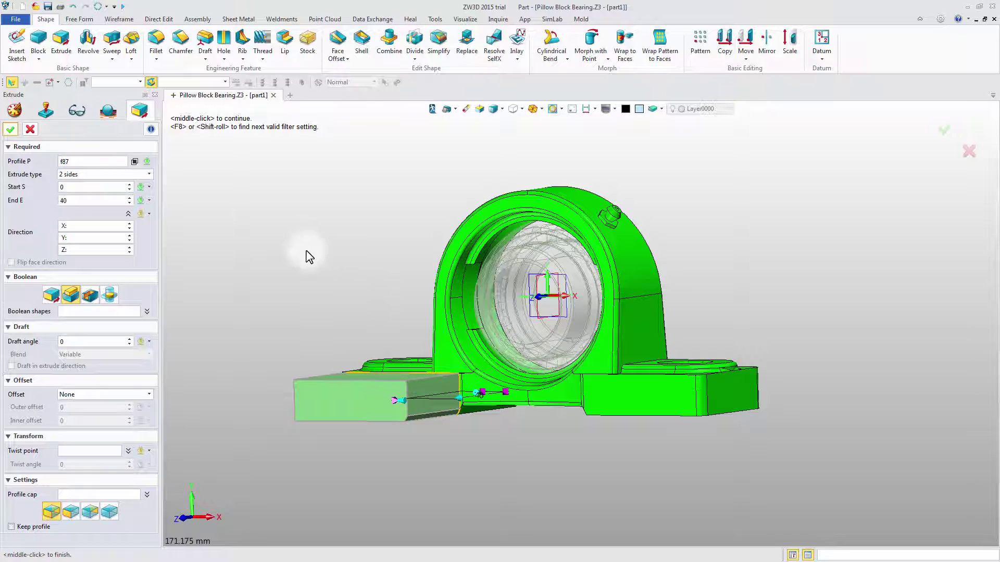
click(13, 132)
- Repeat the extrusion on the foot's top face
right_drag(302, 217, 302, 242)
middle_click(297, 255)
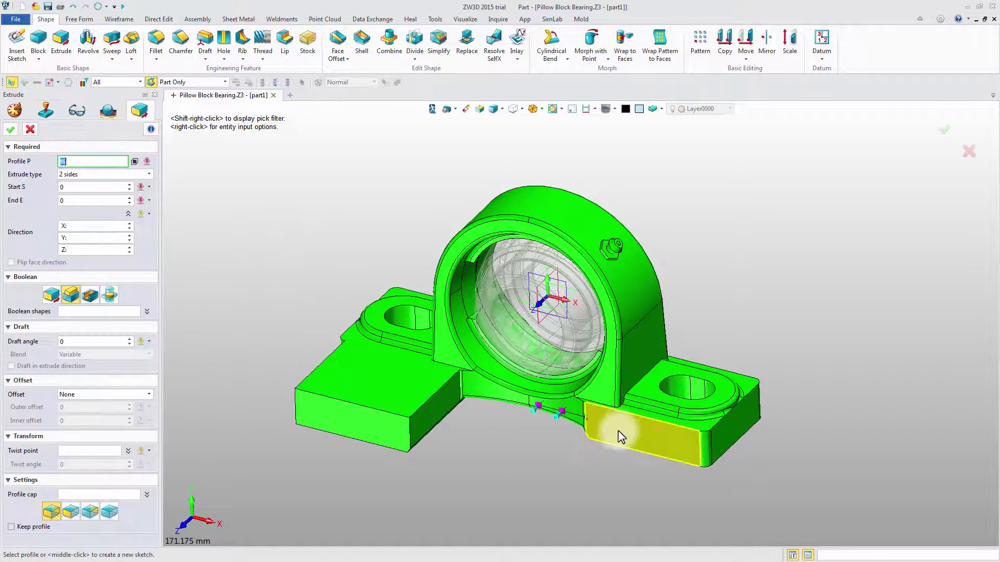
click(617, 436)
click(11, 129)
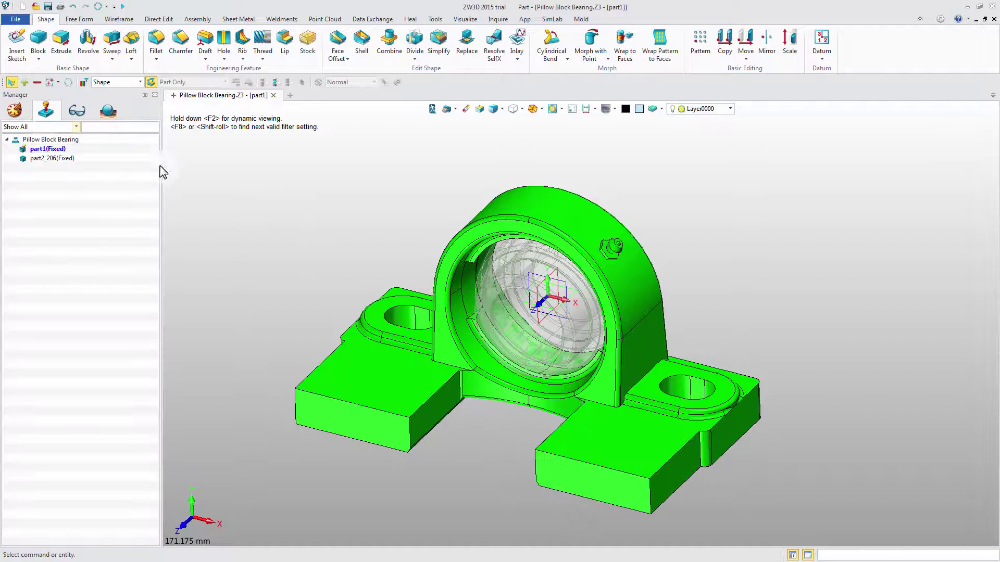
- Return to the assembly and send the update to the linked SimLab Composer scene
middle_drag(392, 195, 380, 190)
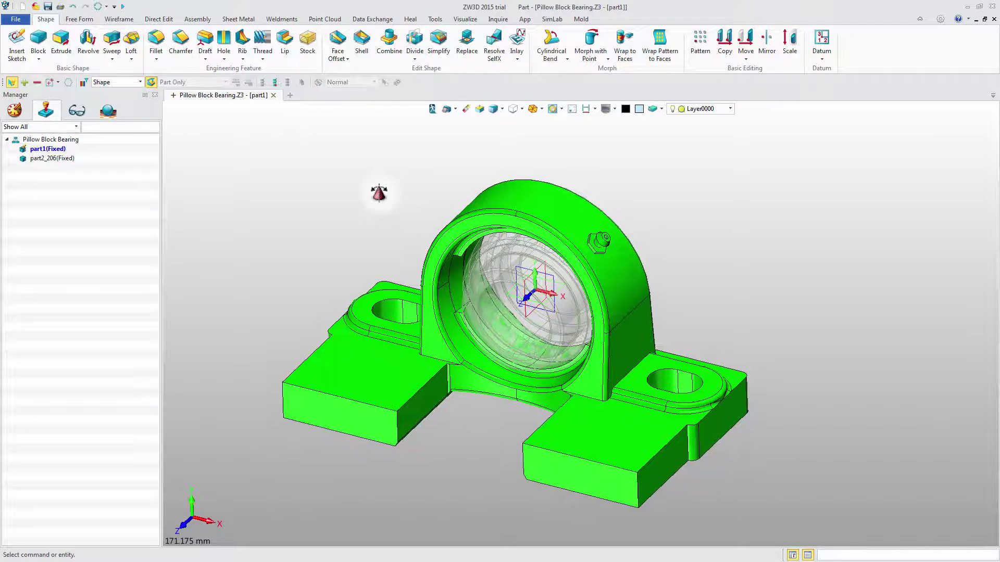
double_click(60, 147)
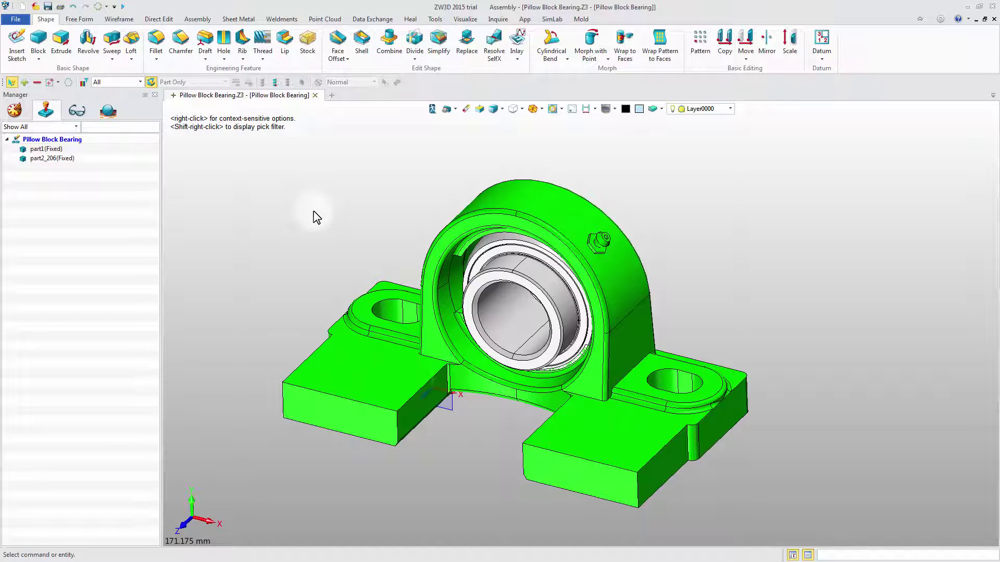
middle_drag(301, 210, 292, 206)
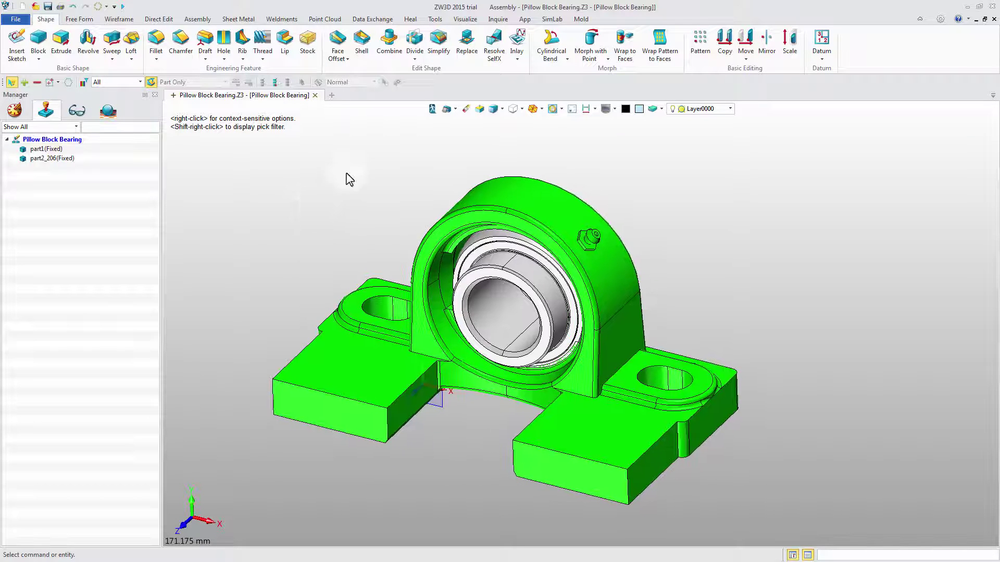
click(552, 19)
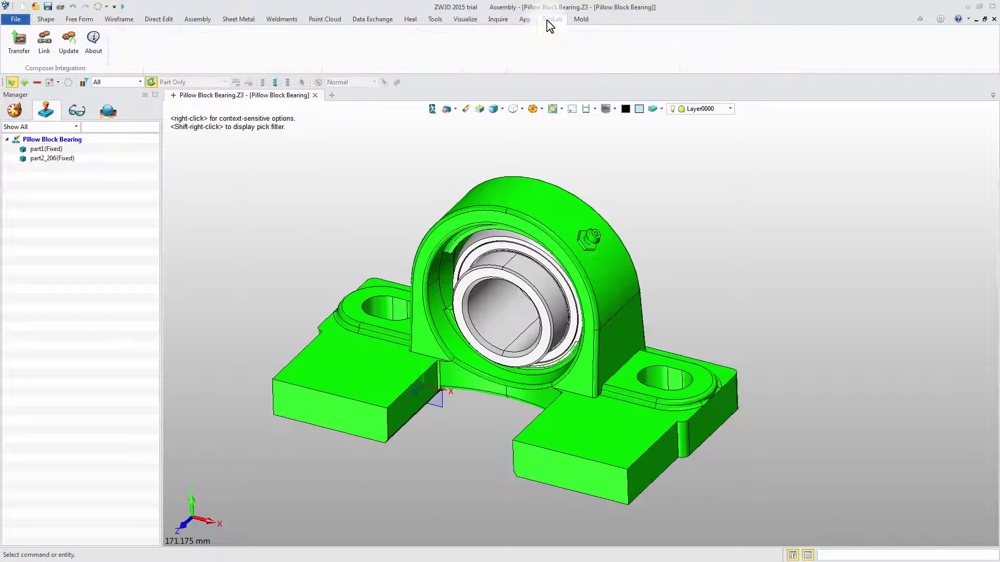
click(69, 44)
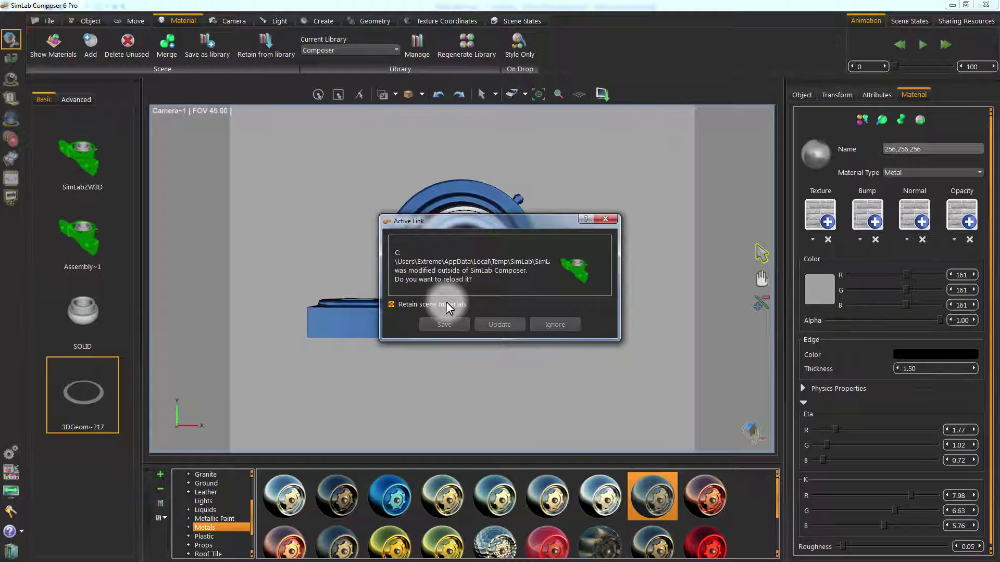
- Update the link with 'Retain scene materials' kept on, reloading the lengthened pillow block
click(493, 322)
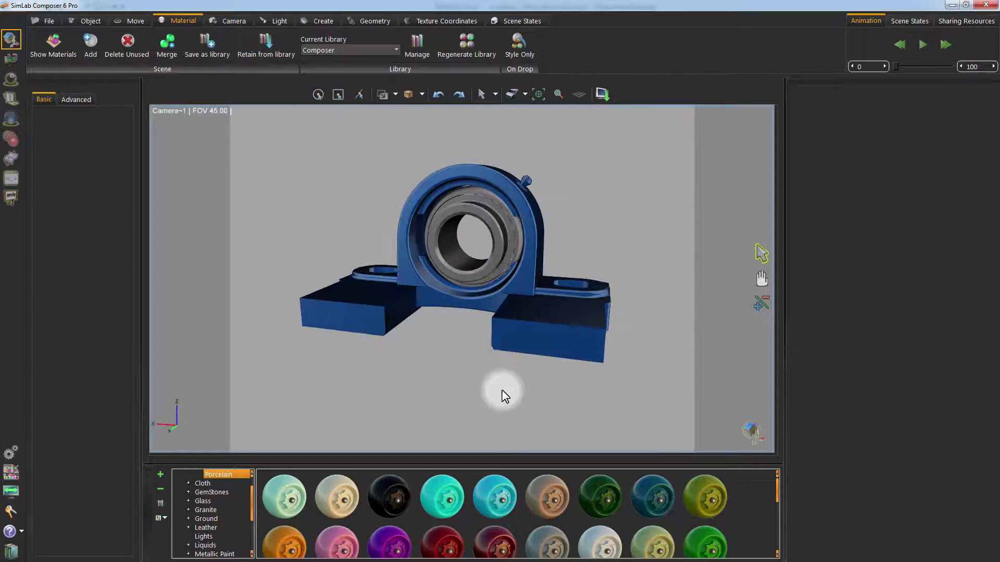
- Orbit the pillow block so it faces the viewer from the front
drag(505, 397, 551, 399)
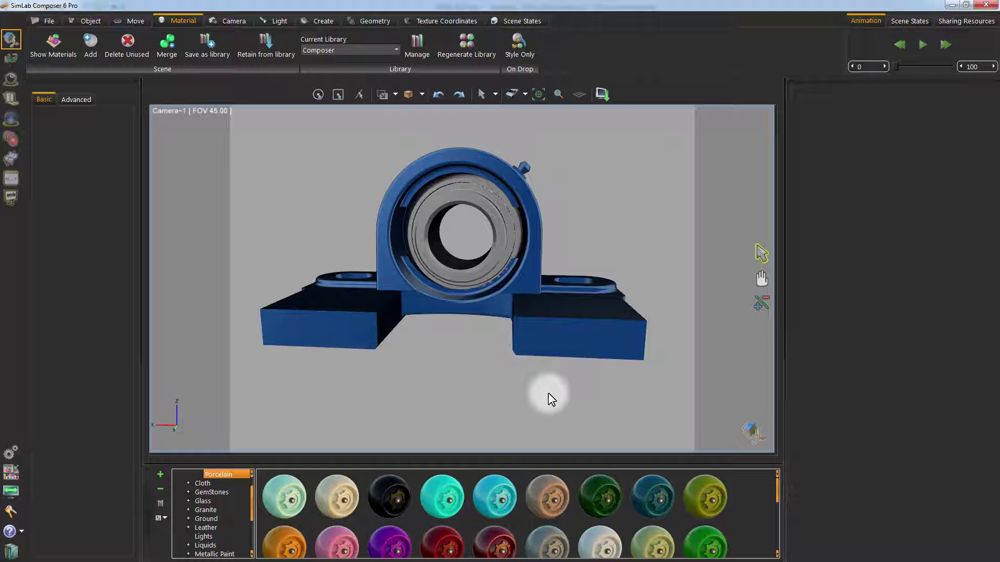
- Orbit in a raytraced preview, return to shaded display, and select the bearing insert's Metal material
key(ctrl+r)
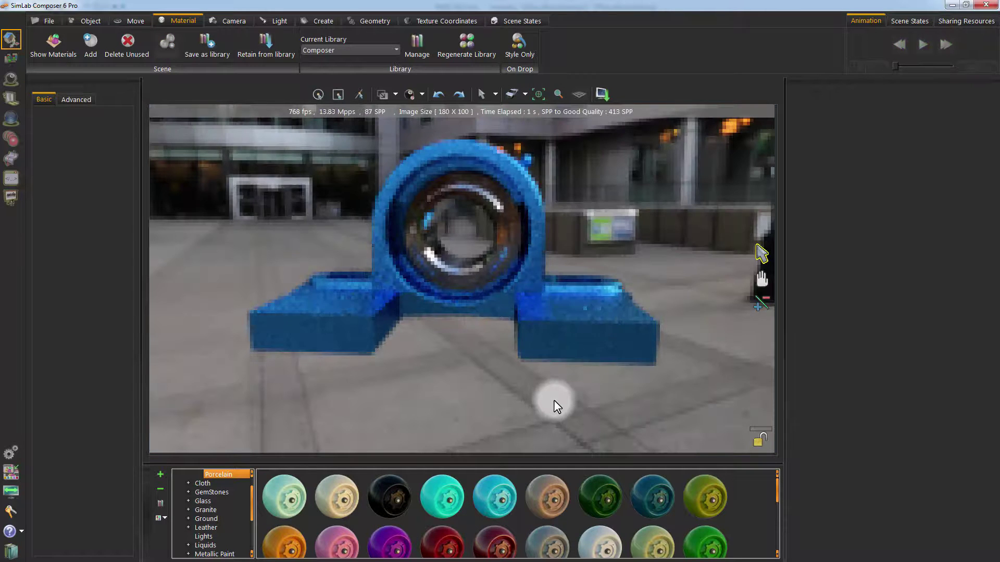
drag(554, 400, 473, 393)
key(ctrl+r)
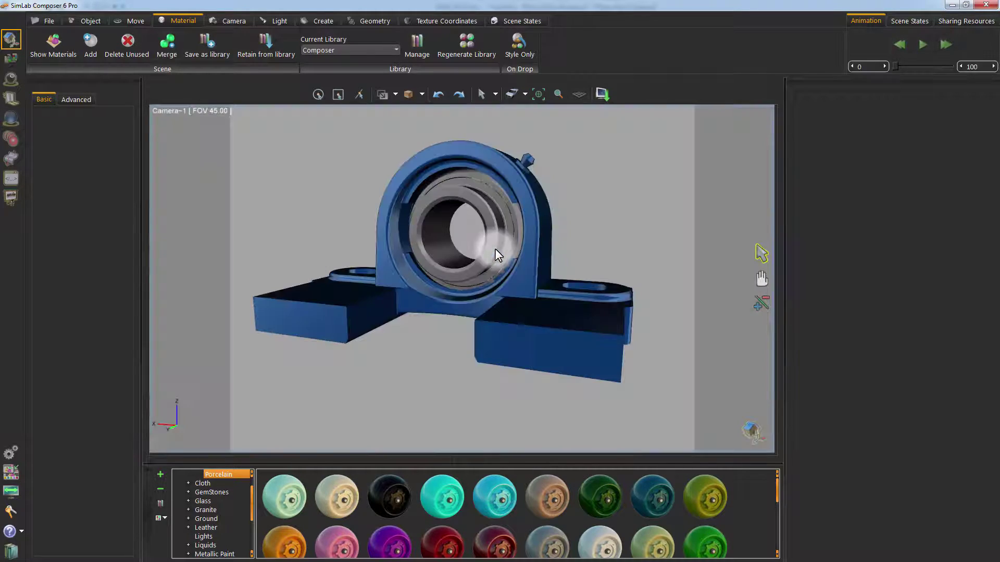
click(491, 242)
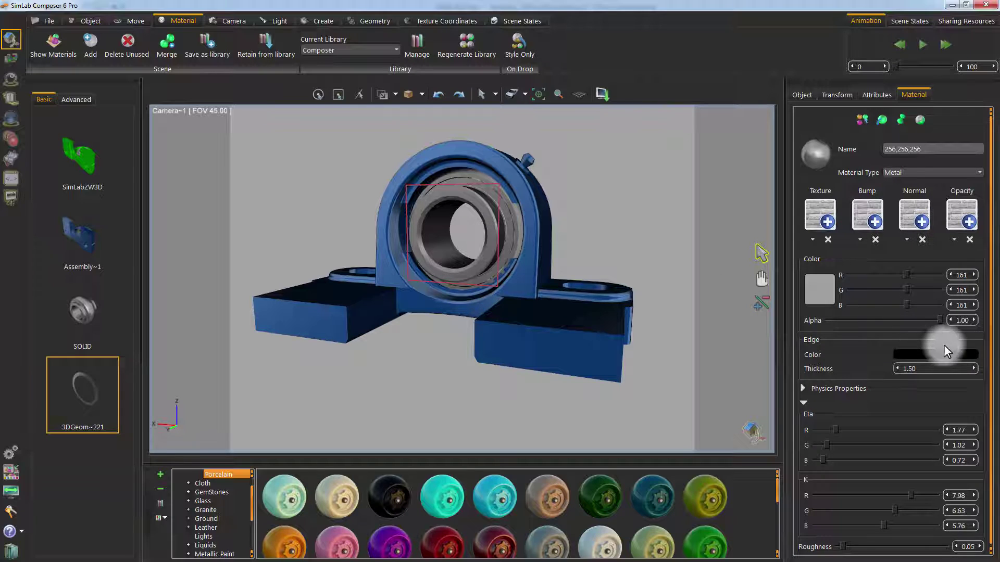
scroll(987, 353, down, 1)
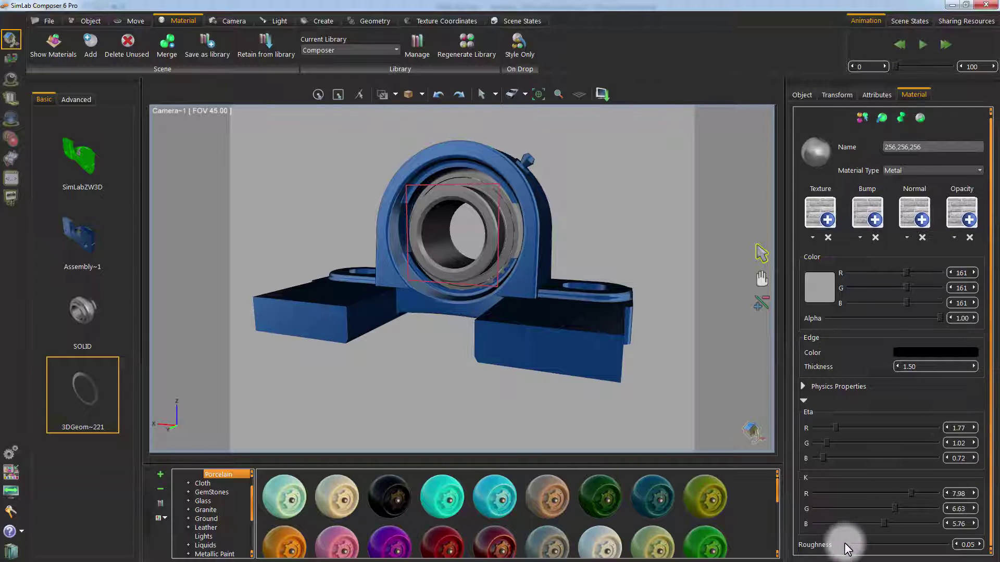
- Set the insert's roughness to 0.38 and colour to white 255,255,255, checking it in raytrace
drag(844, 546, 880, 544)
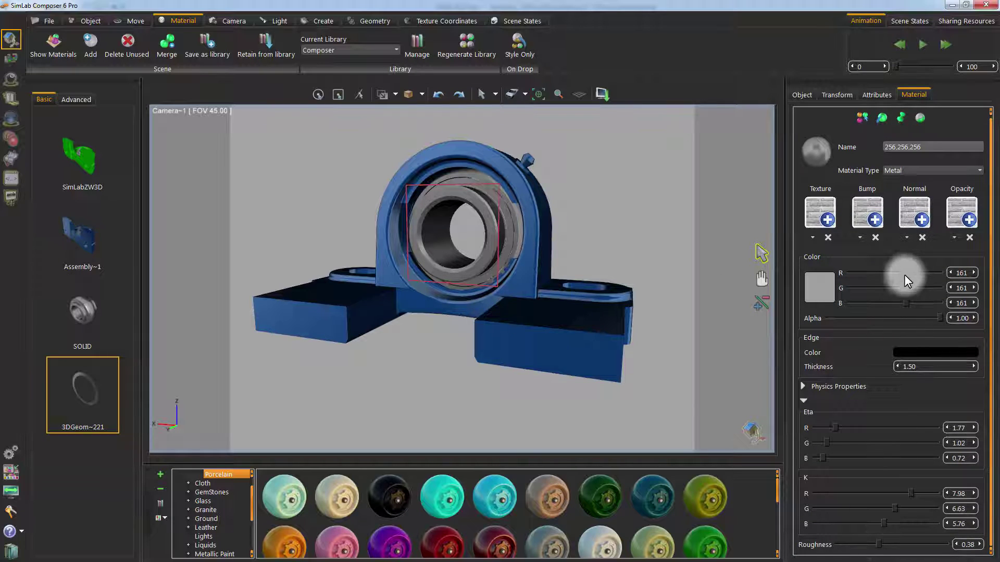
drag(904, 274, 955, 300)
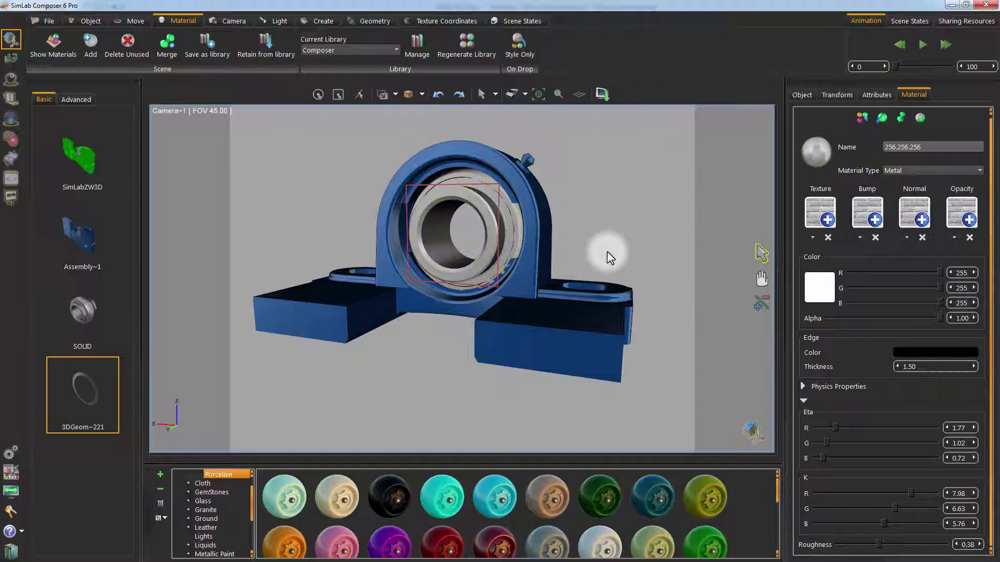
key(ctrl+r)
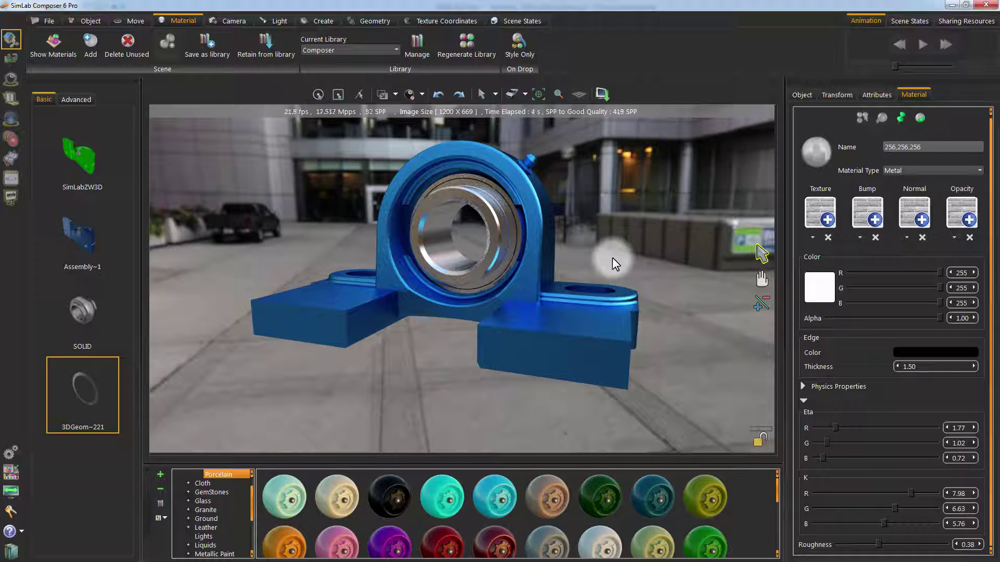
key(ctrl+r)
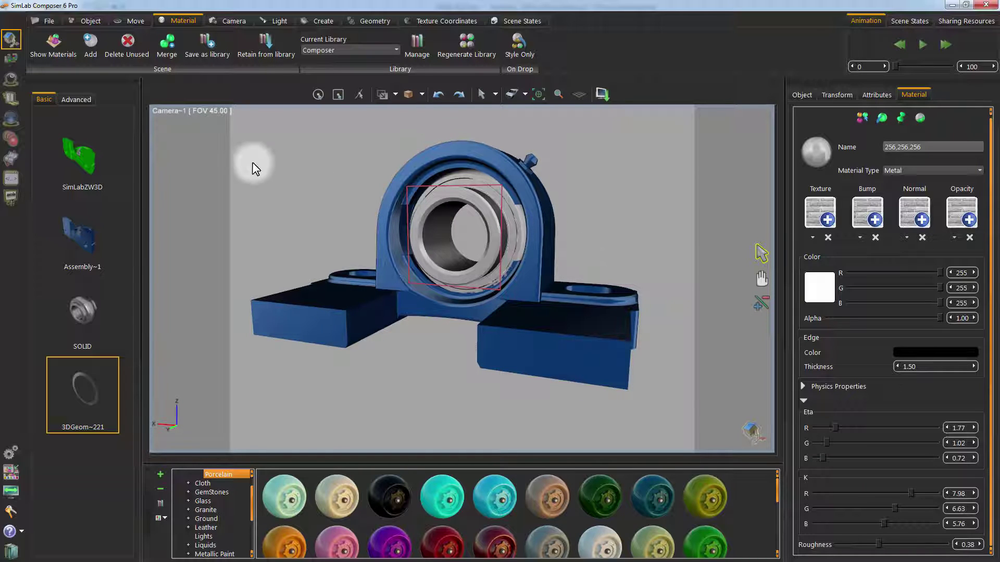
- Select SimLabZW3D in the scene tree and run Geometry Info for its object, vertex and polygon counts
click(77, 99)
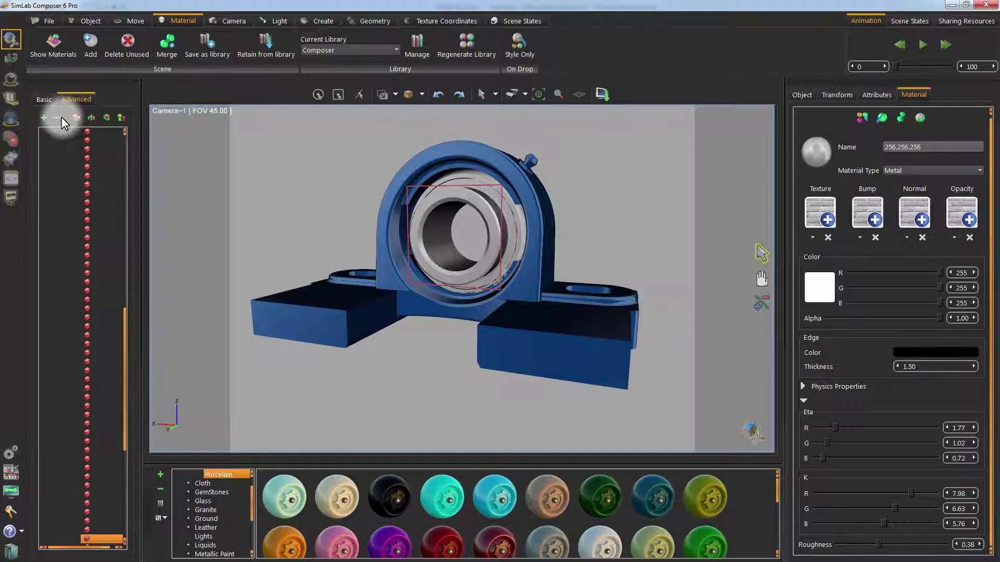
click(76, 141)
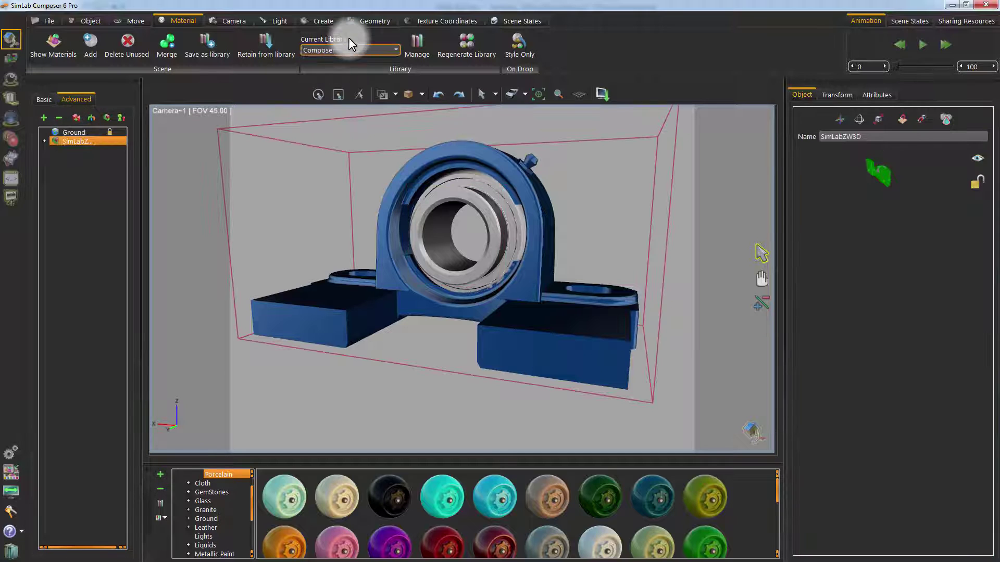
click(366, 19)
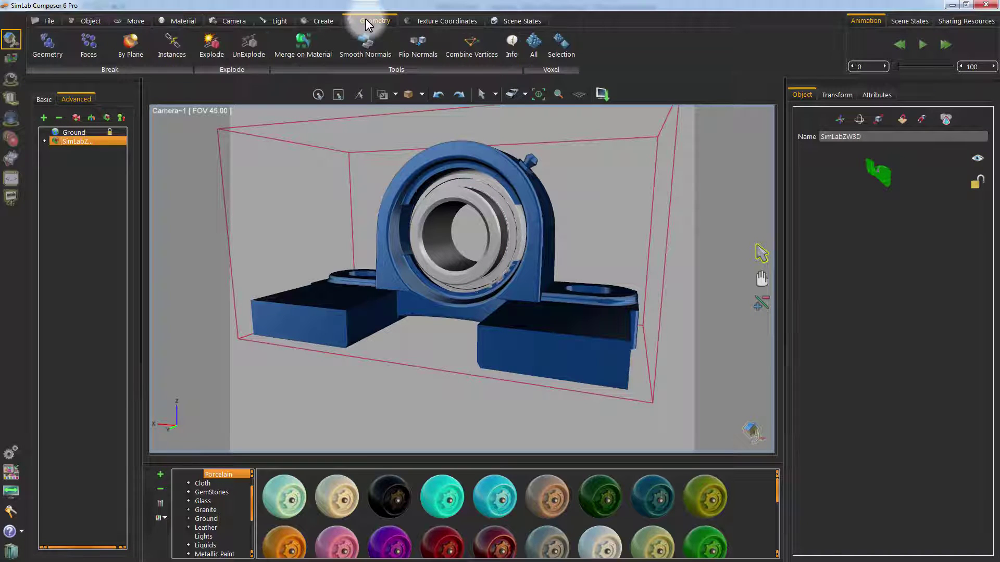
click(511, 48)
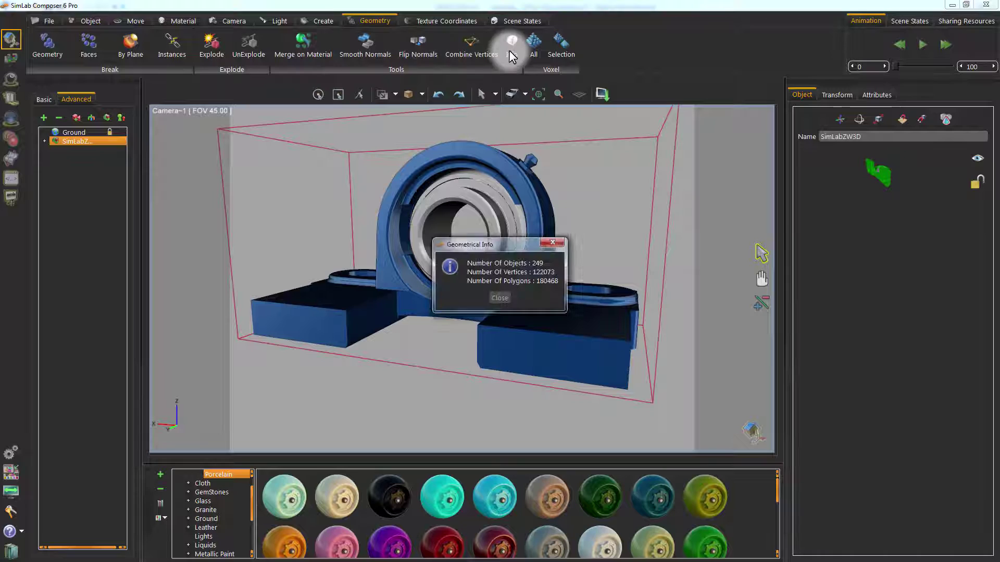
click(505, 296)
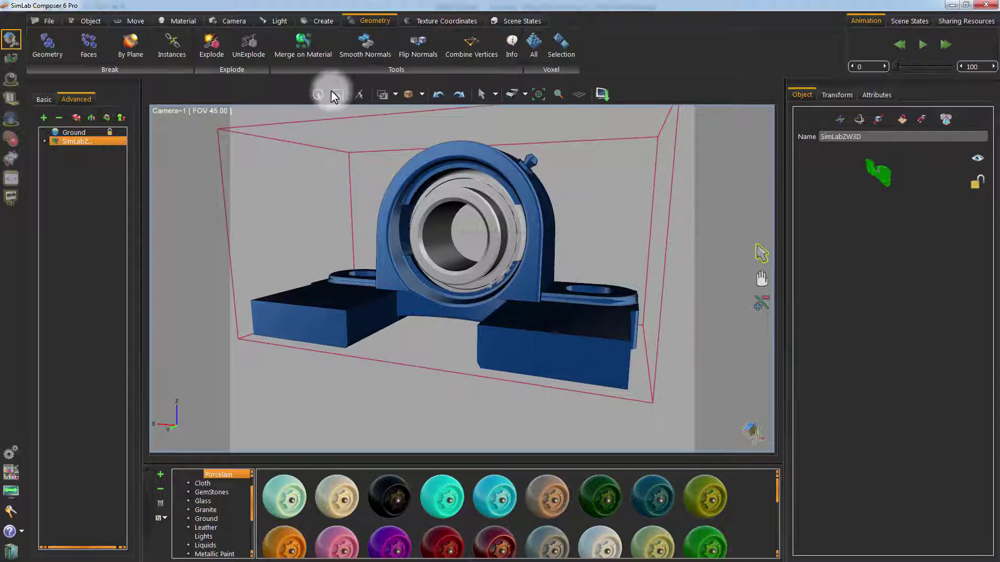
click(301, 52)
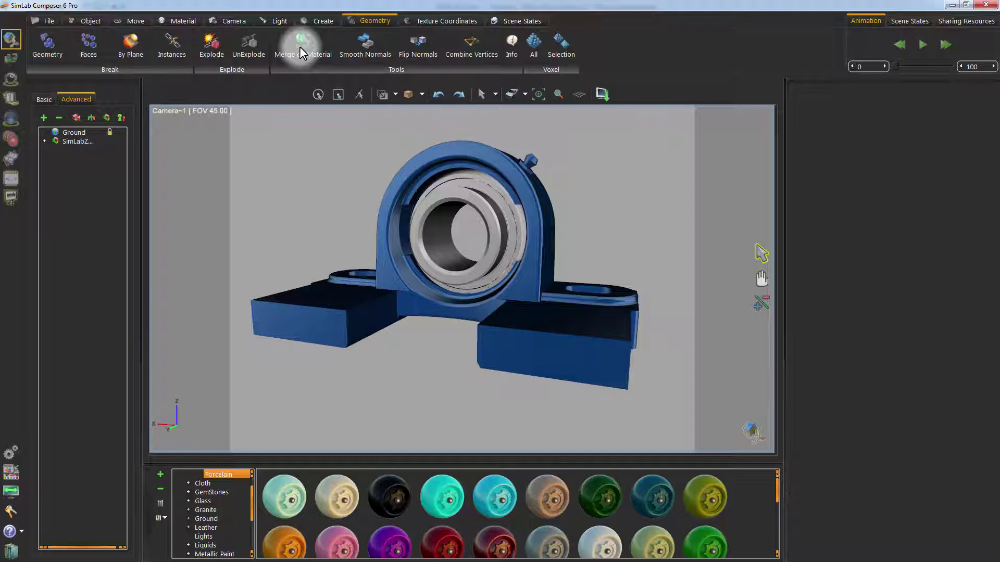
click(78, 142)
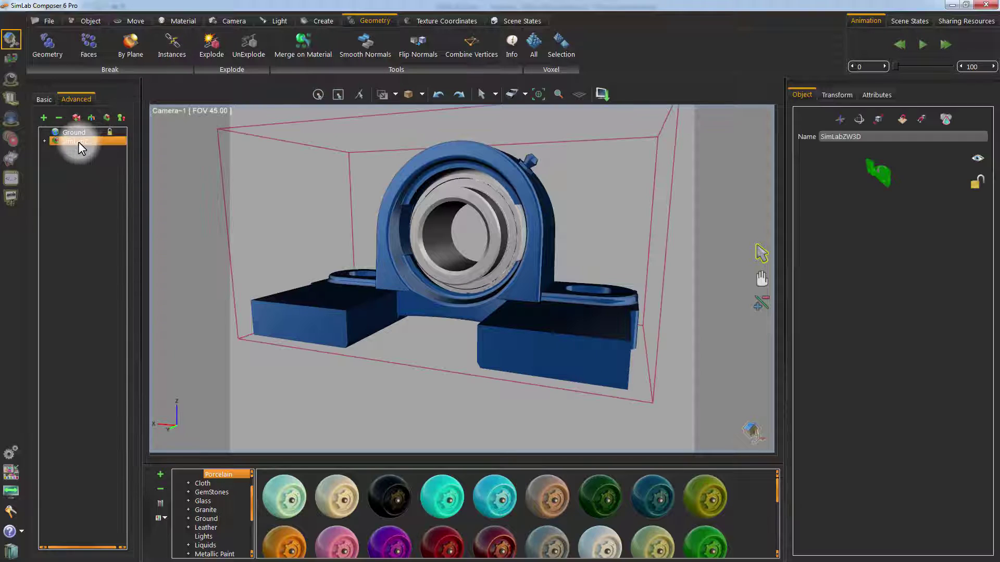
click(512, 45)
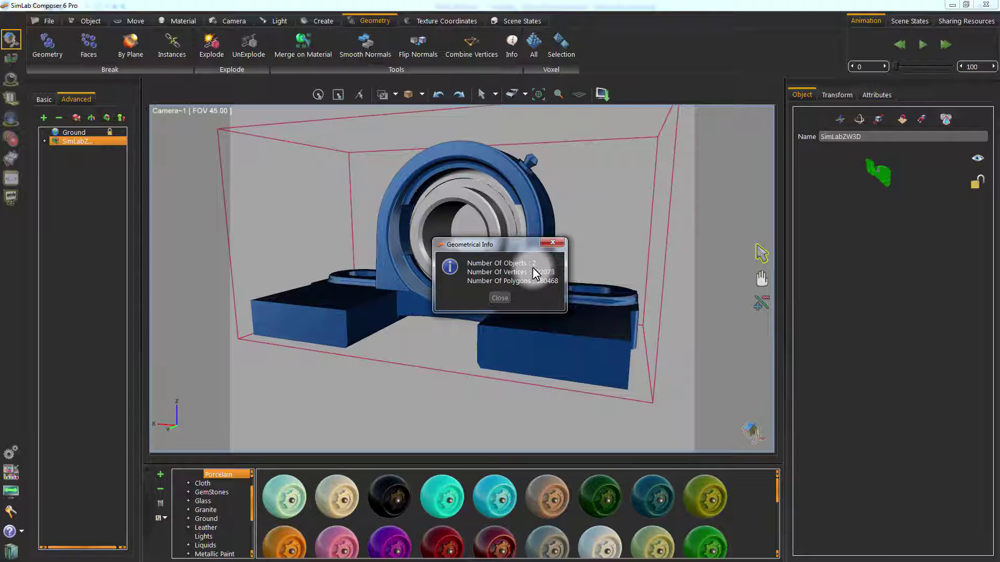
click(507, 294)
- Open Texture Baking settings and set texture size to 512 minimum with 1024 maximum
drag(505, 294, 459, 295)
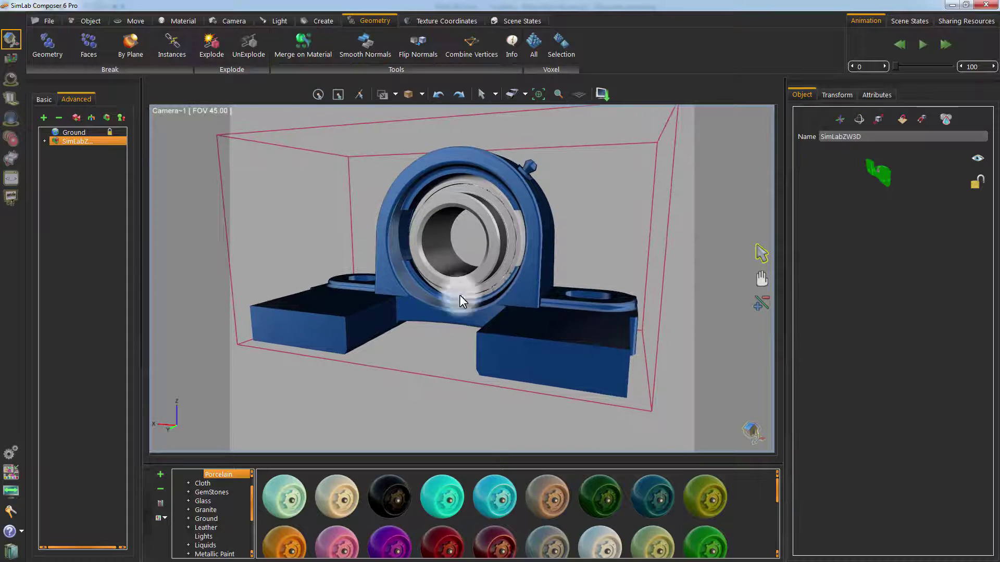
click(10, 118)
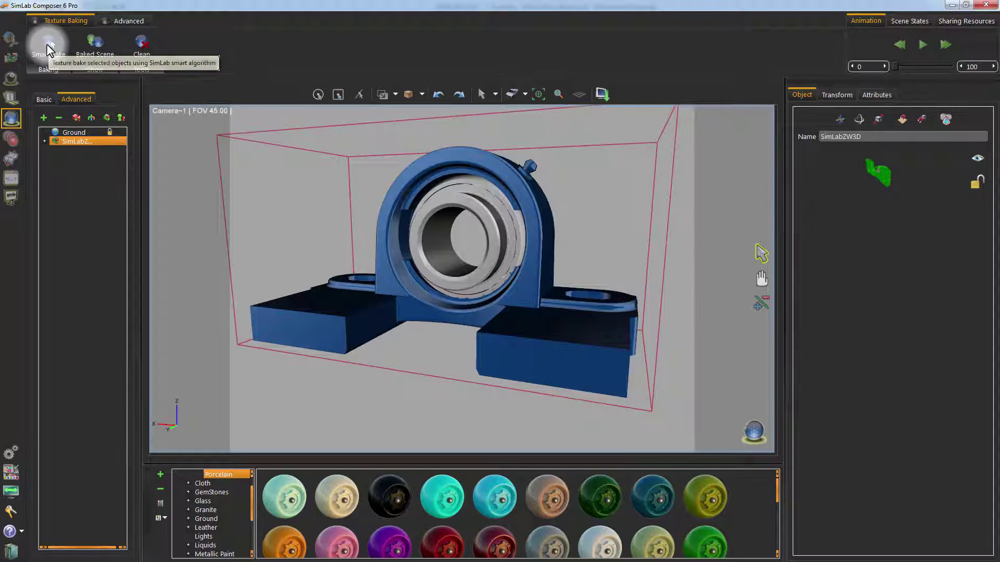
click(47, 50)
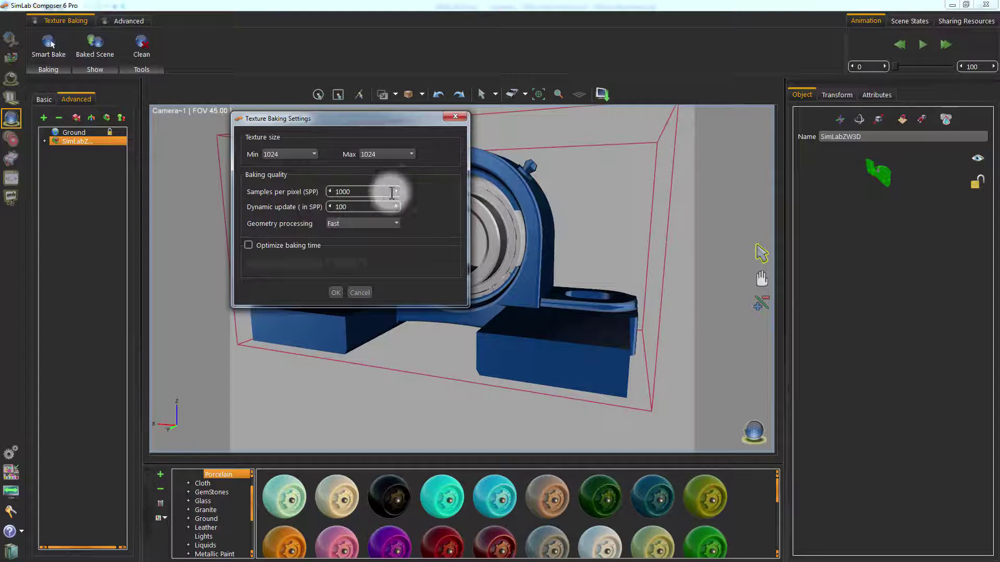
click(294, 157)
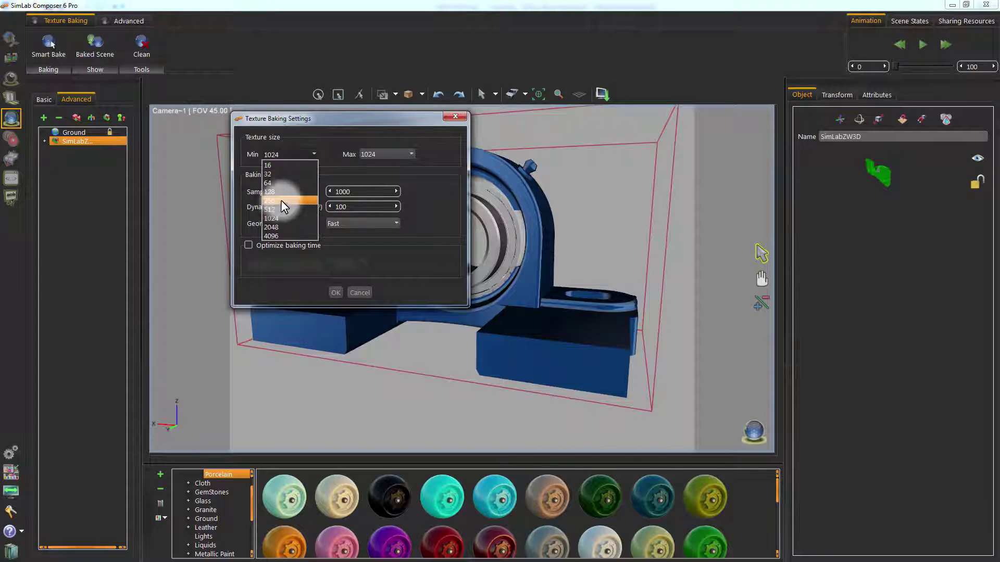
click(278, 205)
click(289, 155)
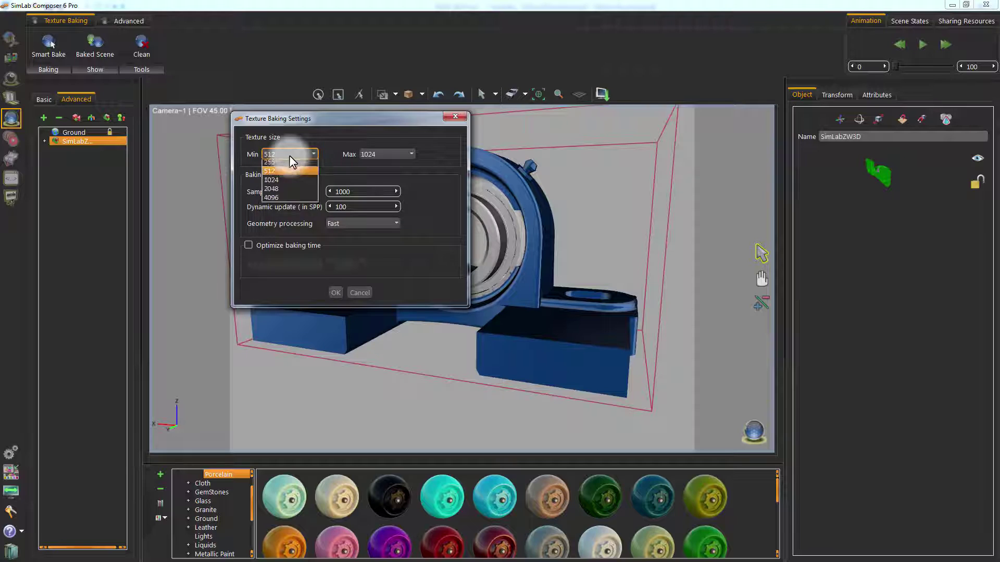
click(289, 154)
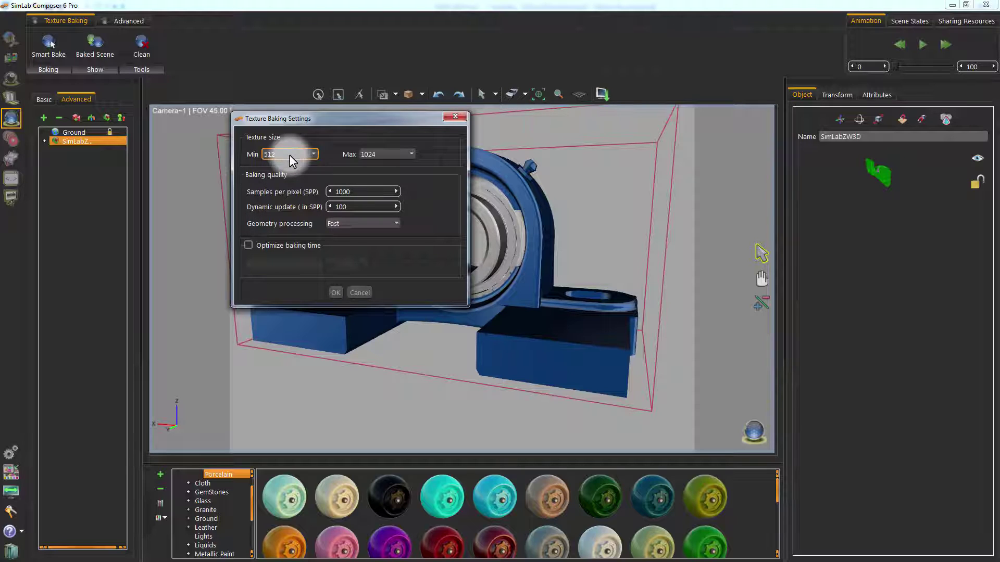
click(392, 156)
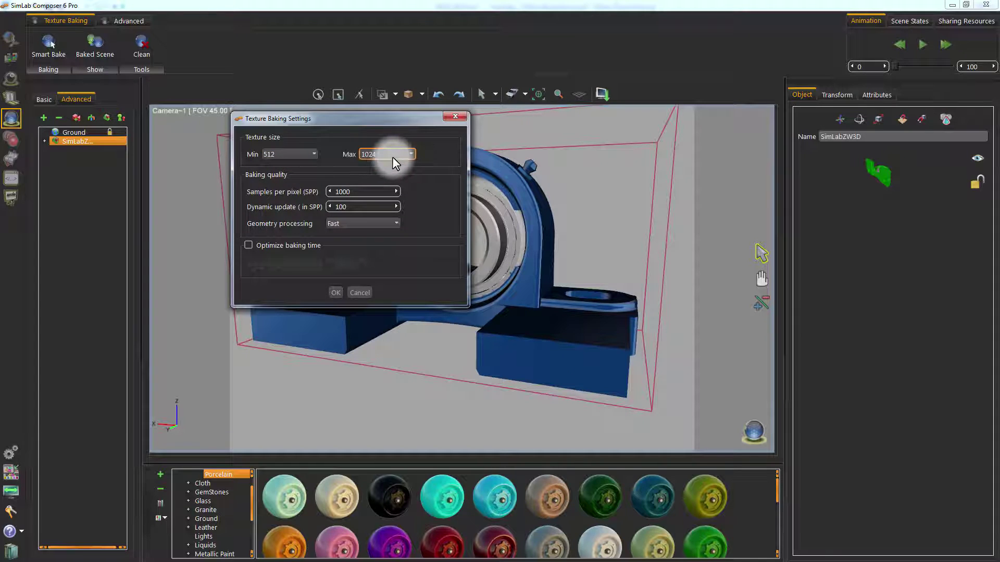
click(392, 156)
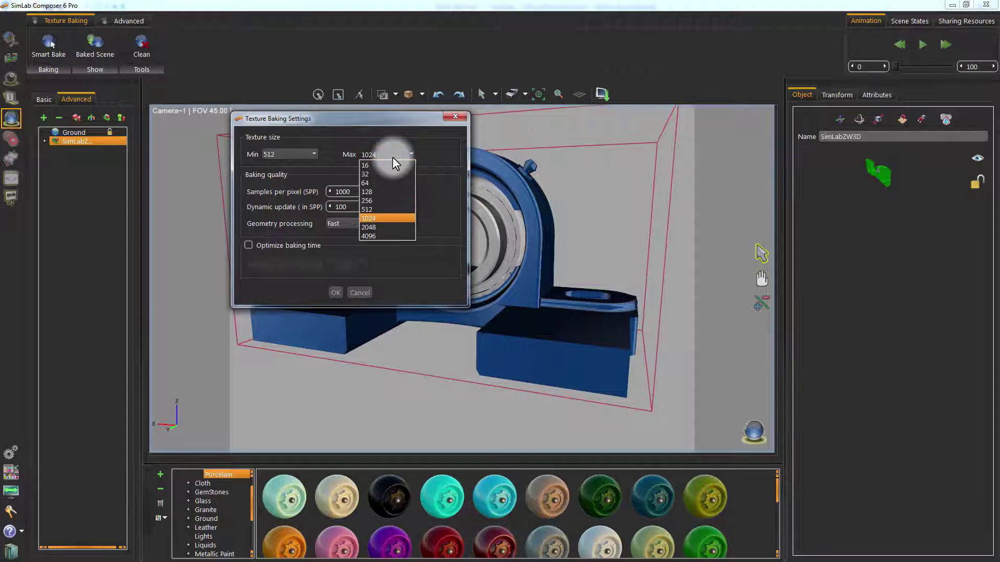
click(392, 156)
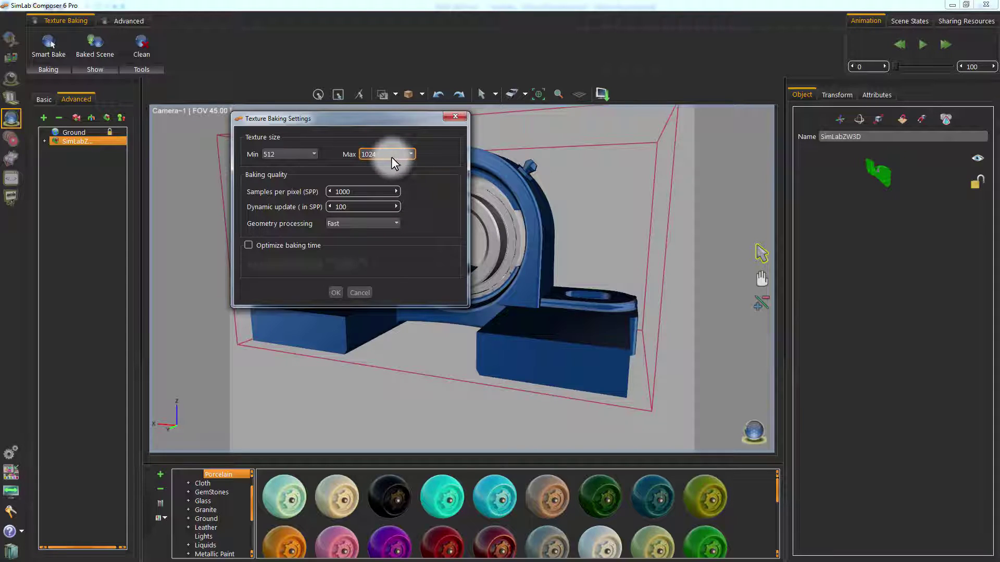
click(376, 190)
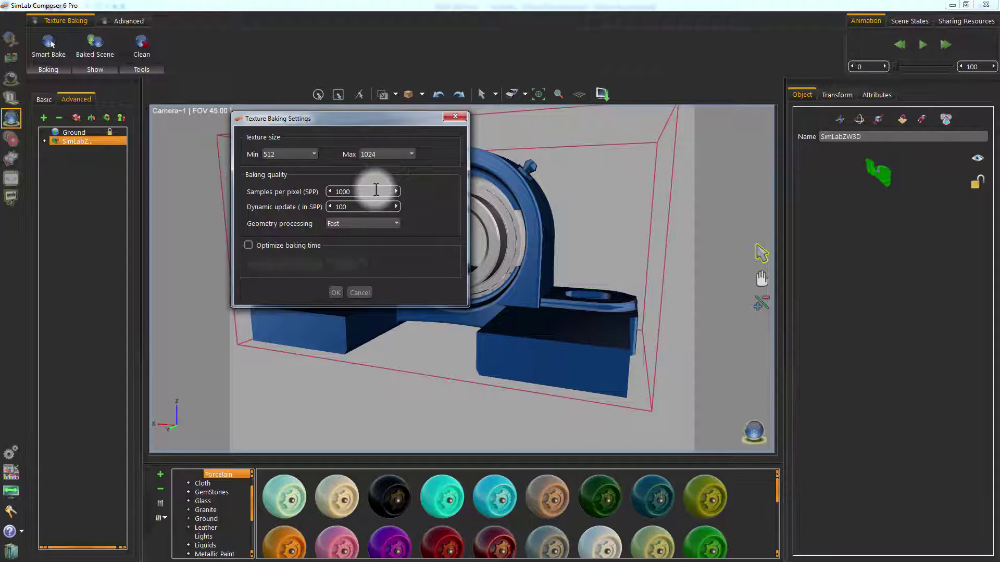
- Keep Fast geometry processing and enable Optimize baking time with a 50000 polygons-per-object limit
click(367, 219)
click(333, 234)
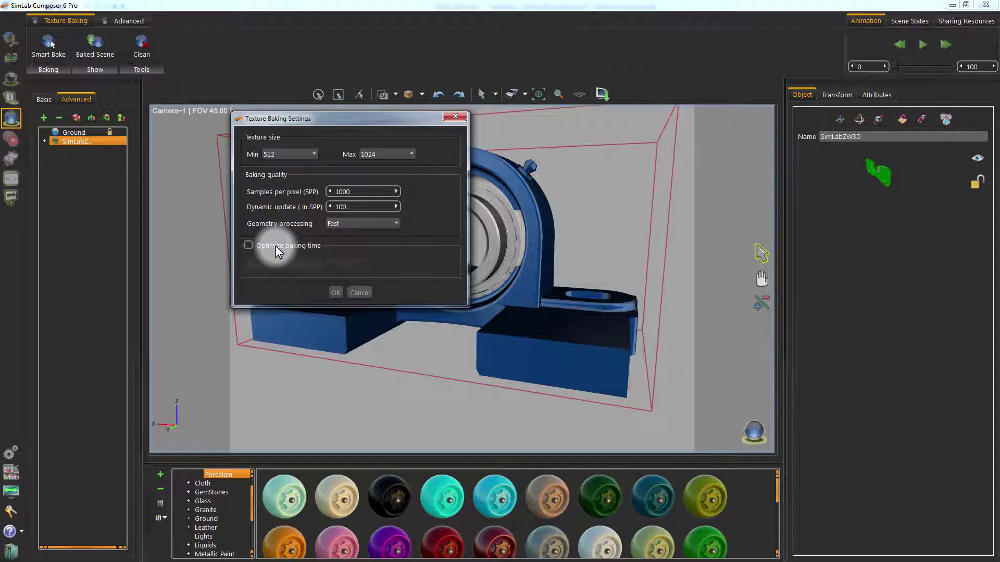
click(276, 246)
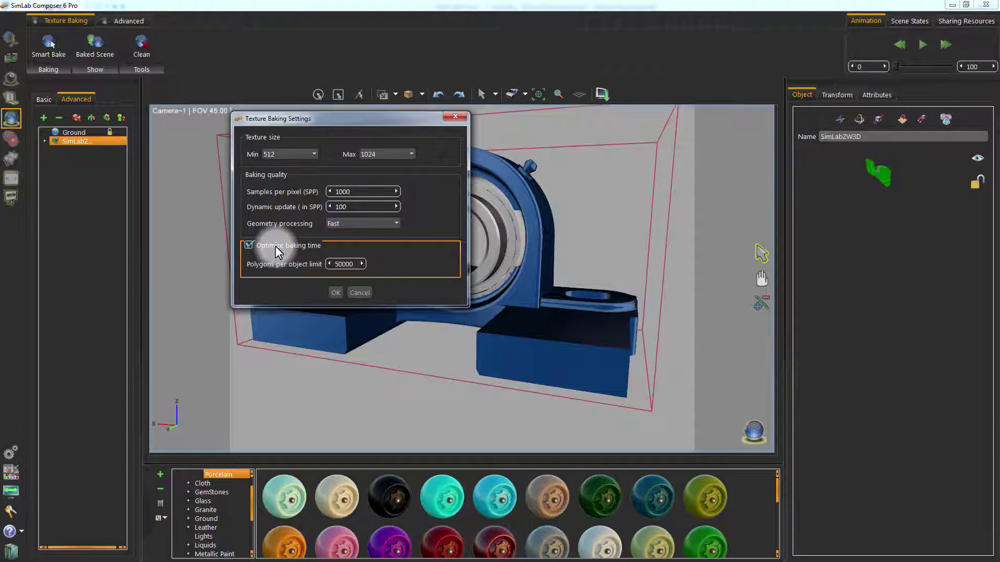
- Run the lighting bake, then orbit the bearing to inspect its side
click(332, 292)
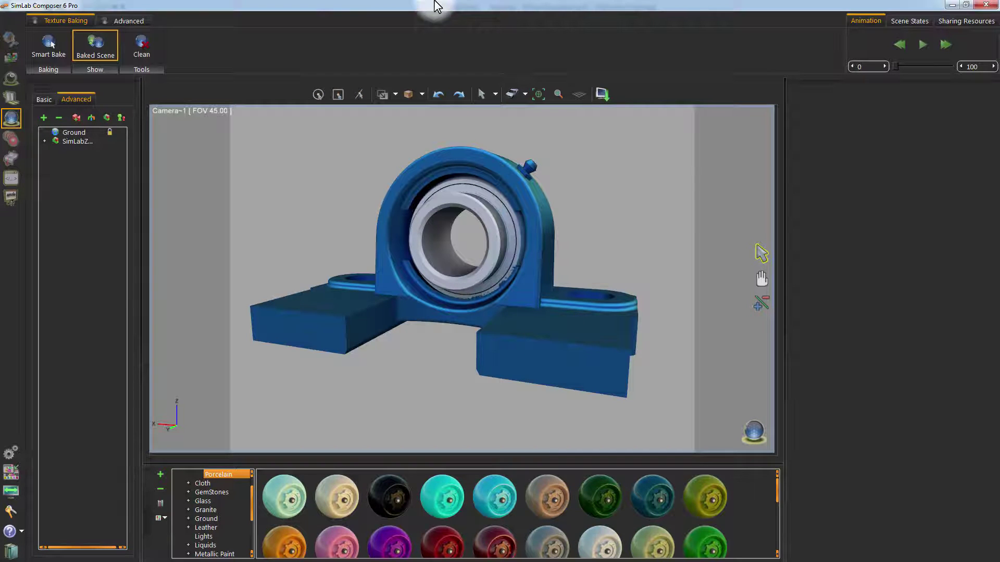
drag(617, 206, 458, 305)
click(291, 167)
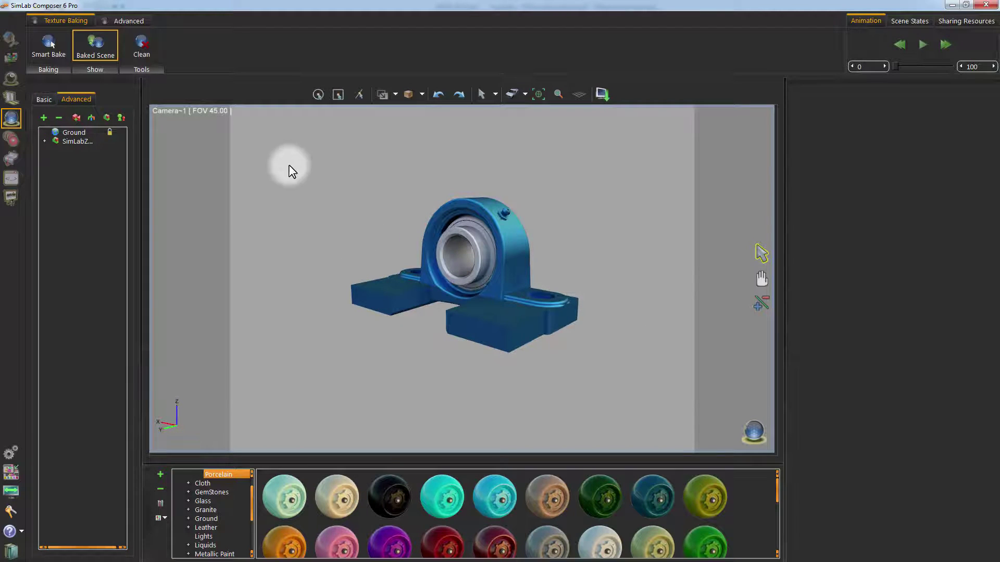
- Show the Baked Scene and view the baked blue and chrome textures from the front and three-quarter angles
click(101, 47)
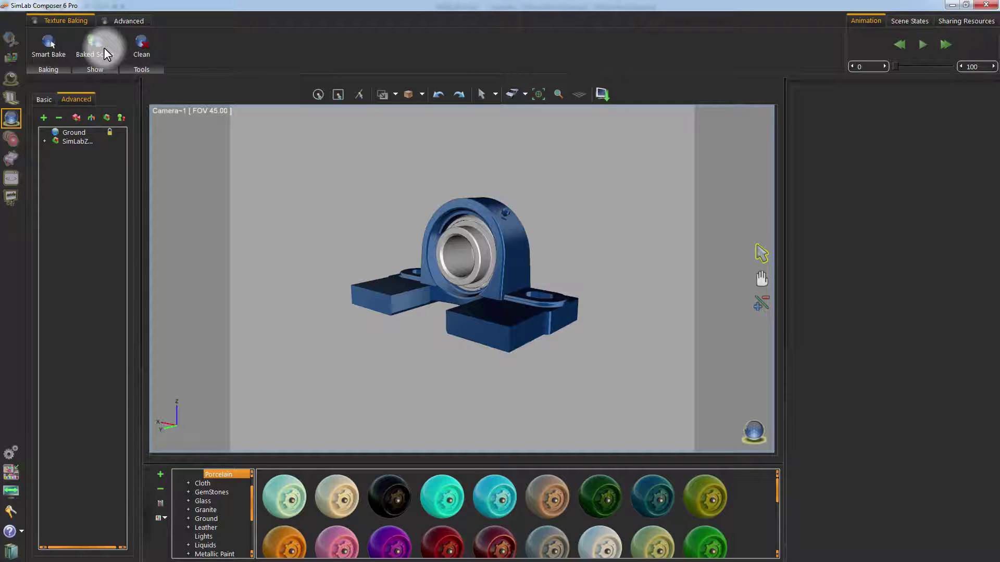
click(104, 48)
mouse_move(375, 208)
mouse_down()
mouse_move(375, 245)
mouse_move(553, 292)
mouse_move(582, 366)
mouse_move(618, 290)
mouse_move(777, 235)
mouse_up()
drag(442, 247, 302, 258)
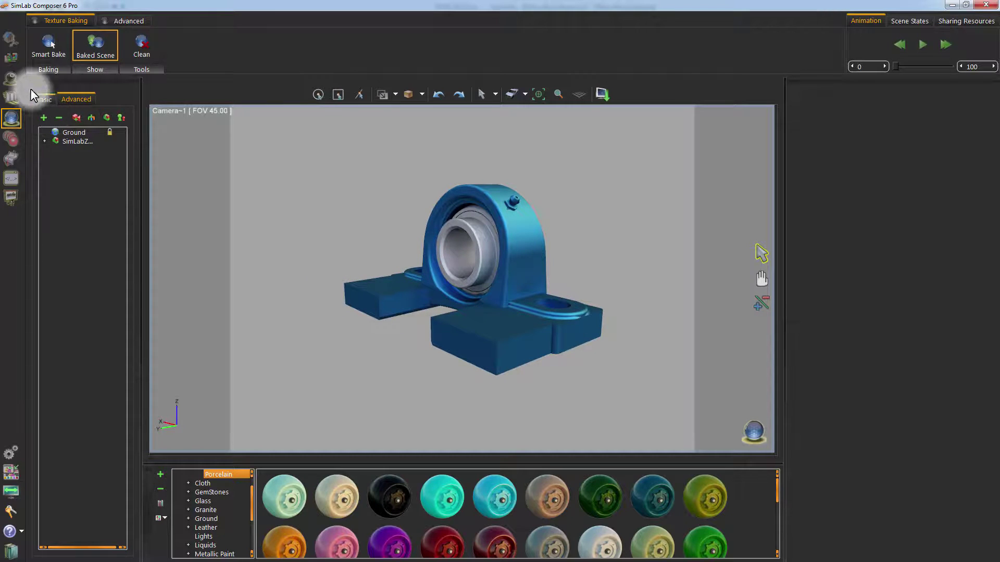
- Export the baked bearing from the sharing tools as the 3D PDF bearing.pdf
click(15, 57)
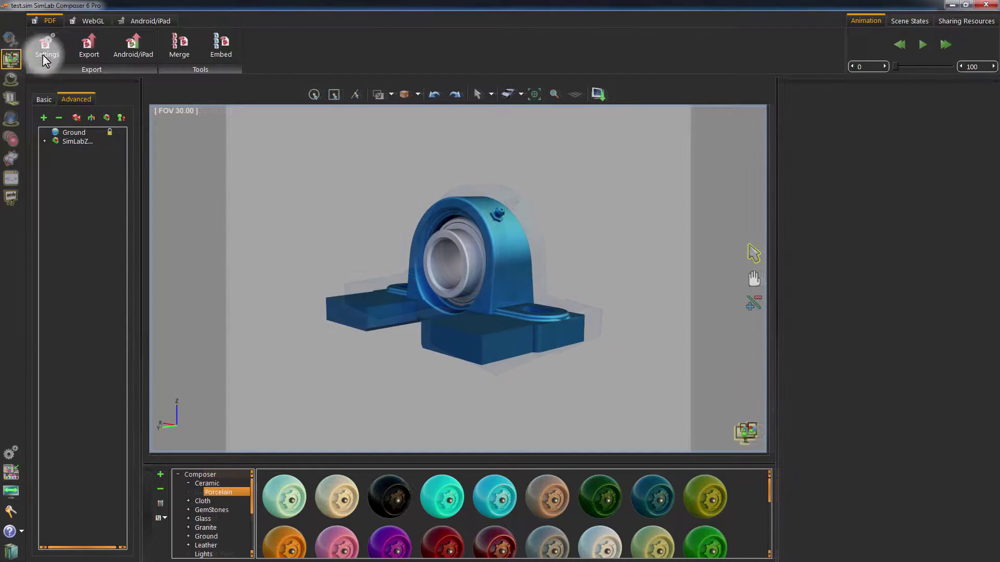
click(88, 44)
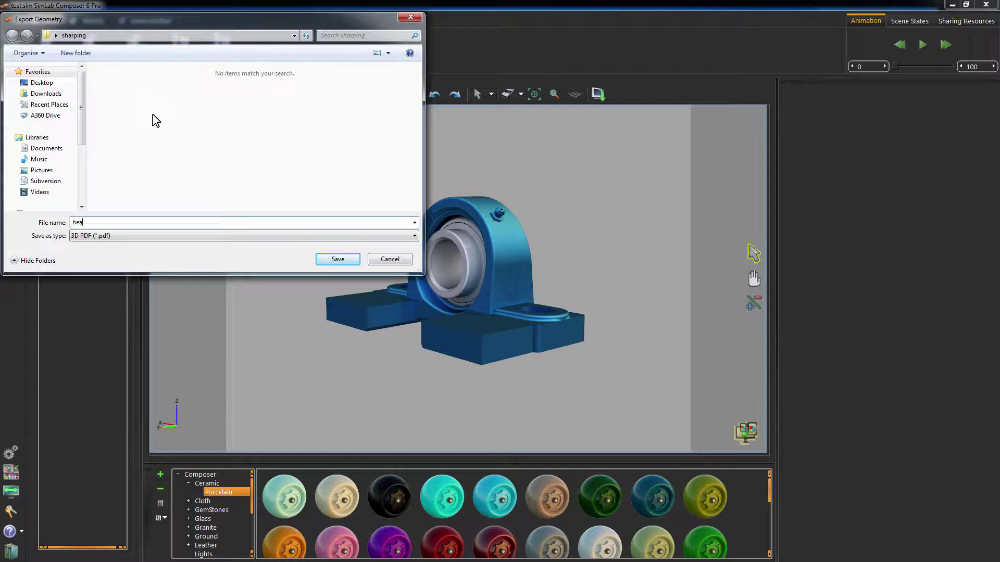
click(333, 260)
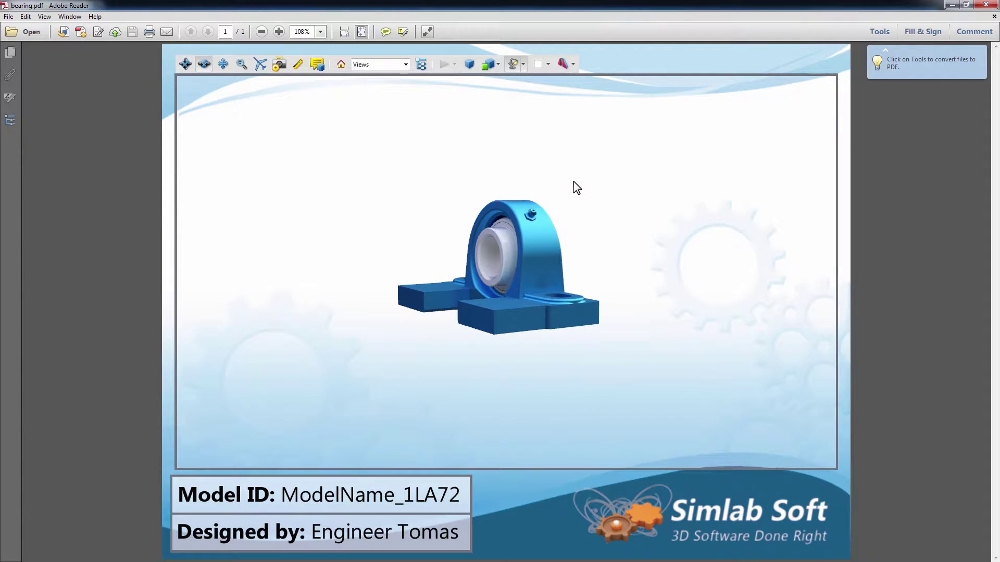
drag(465, 192, 529, 208)
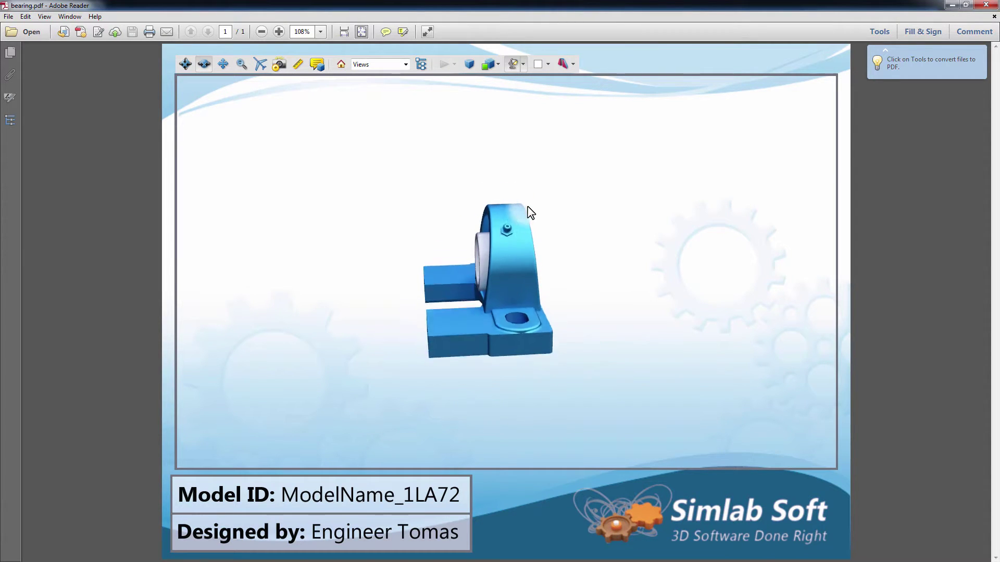
drag(413, 272, 426, 301)
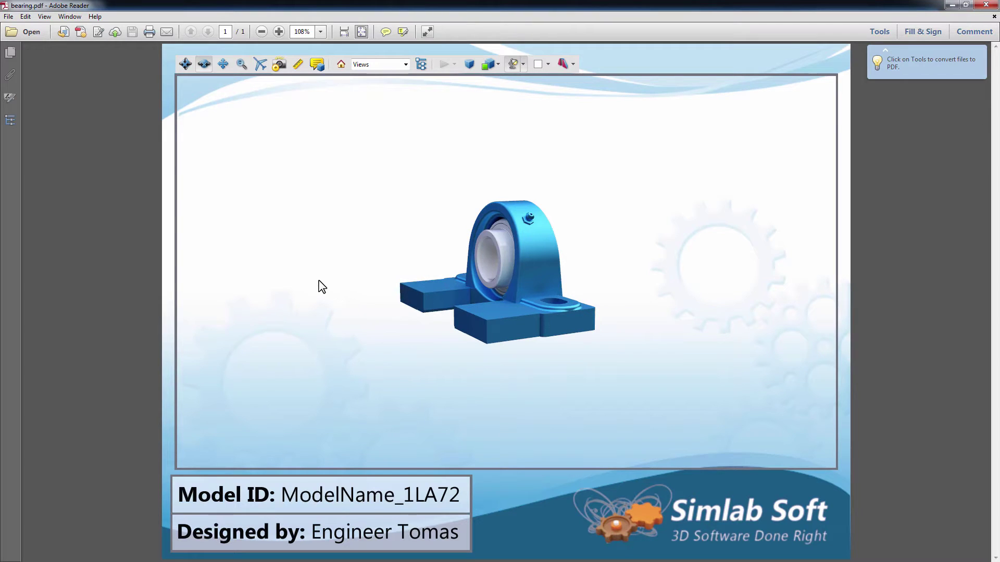